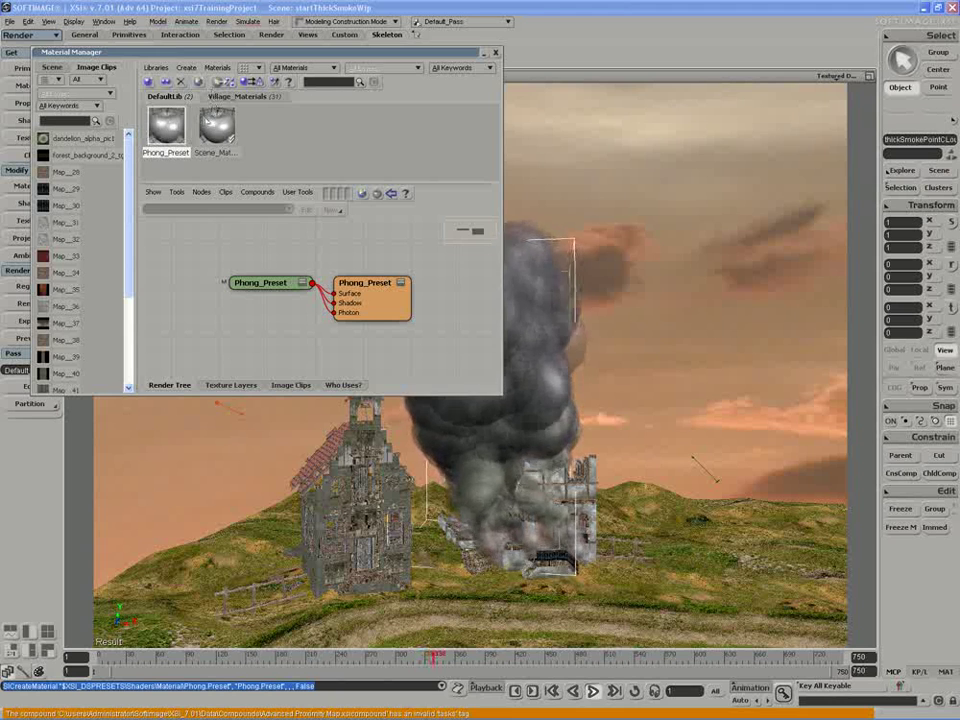
- Stop the smoke playback at frame 392 and assign the Phong_Preset material to the selected smoke point cloud
left_click(594, 693)
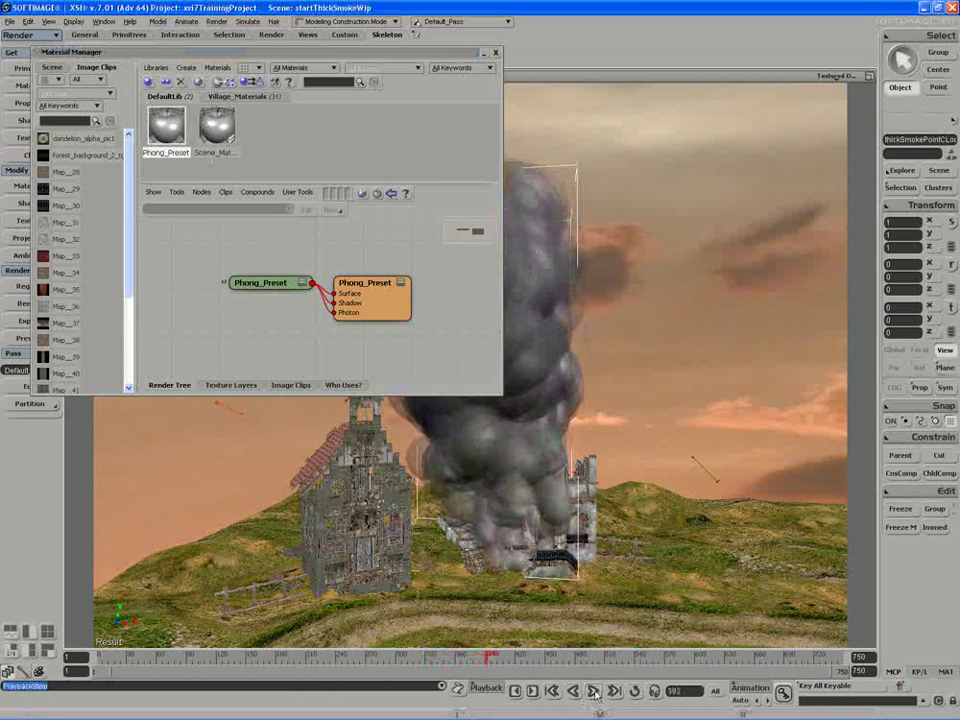
right_click(150, 112)
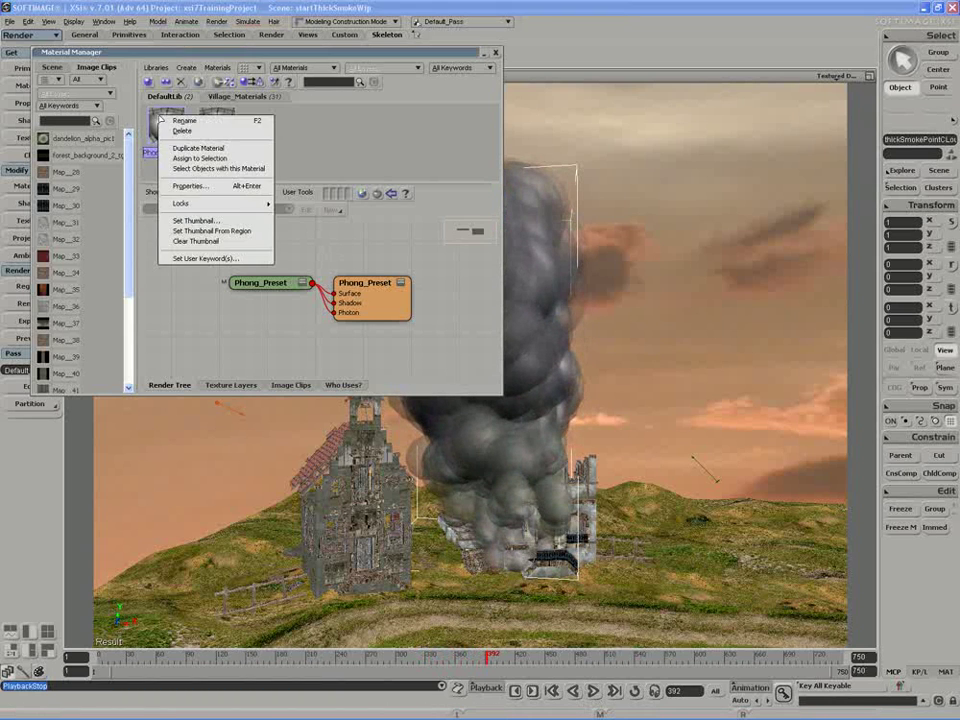
left_click(180, 164)
- Rename the Phong_Preset material as thickSmokeMat and close the Material Manager
left_click_drag(131, 53, 673, 64)
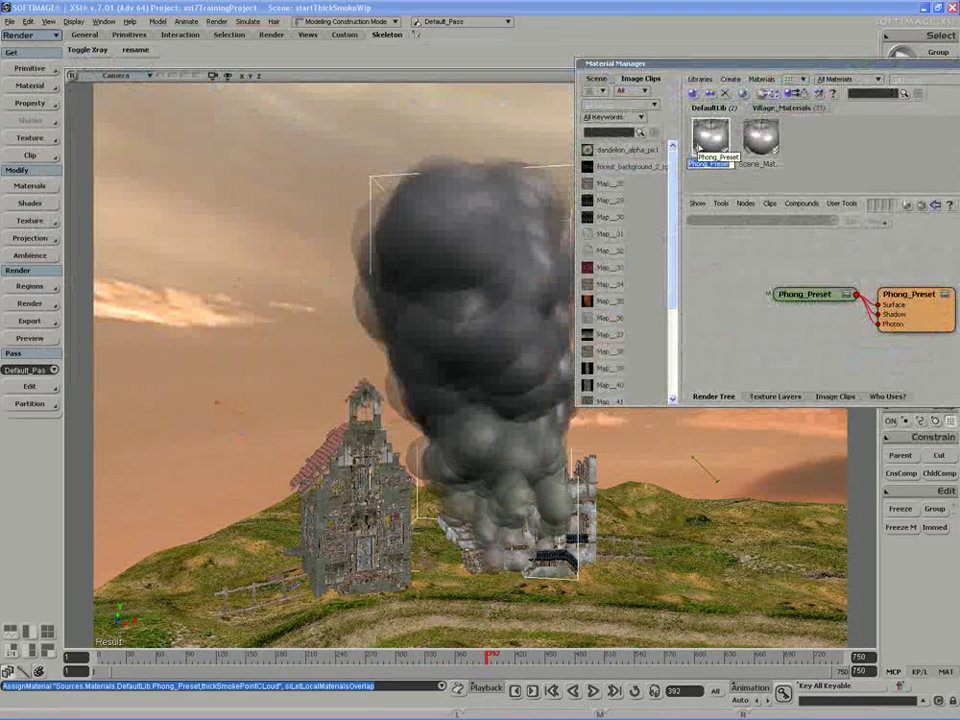
type("thickSmokeM")
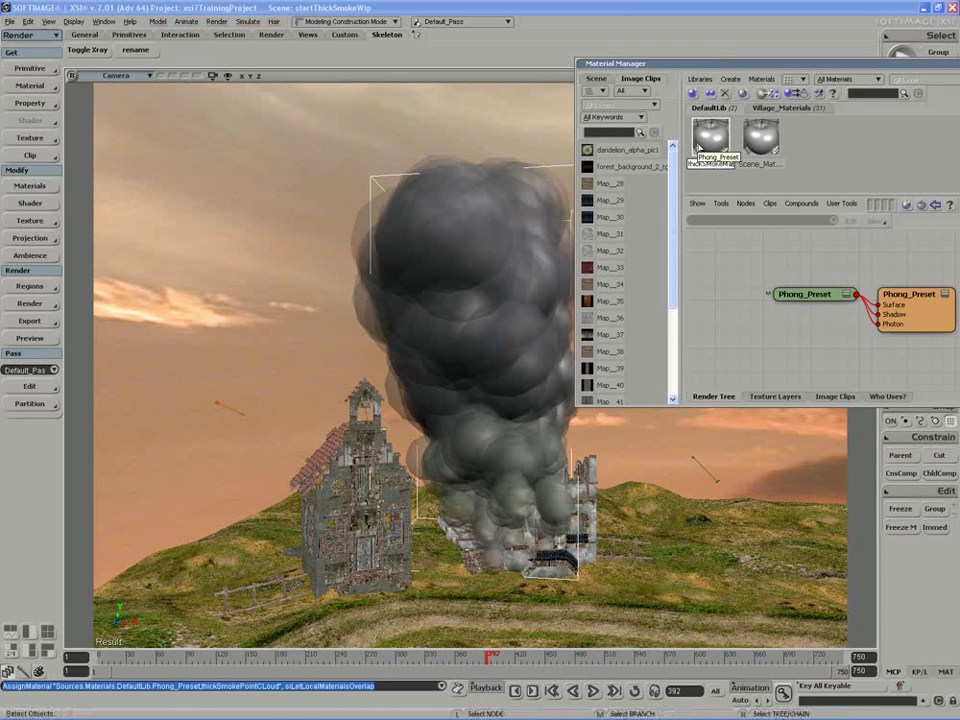
type("at")
key("Return")
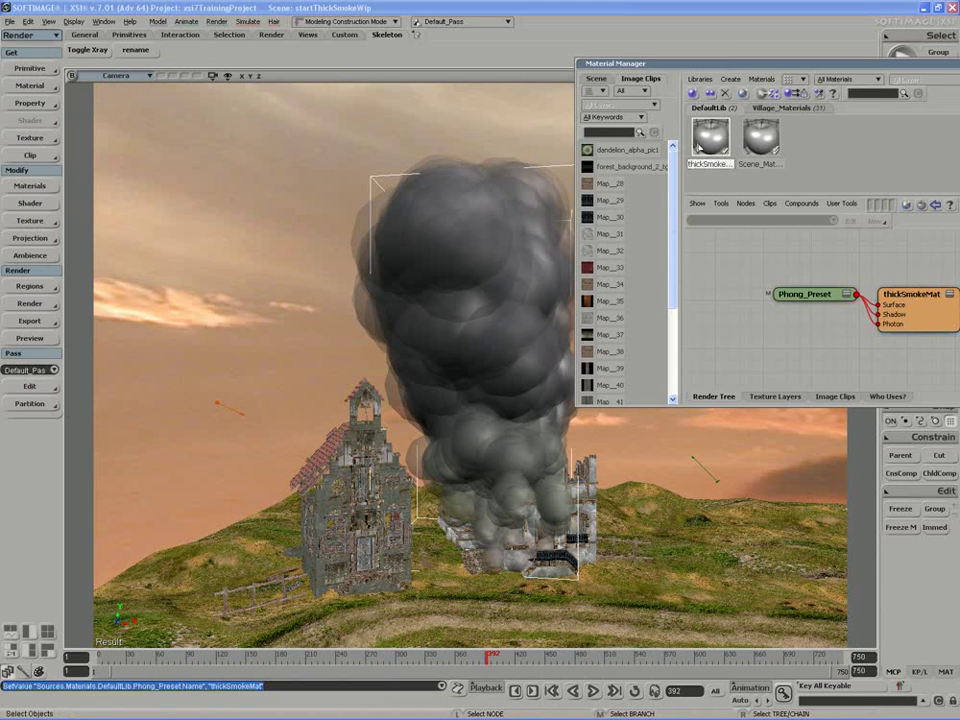
left_click_drag(582, 63, 232, 56)
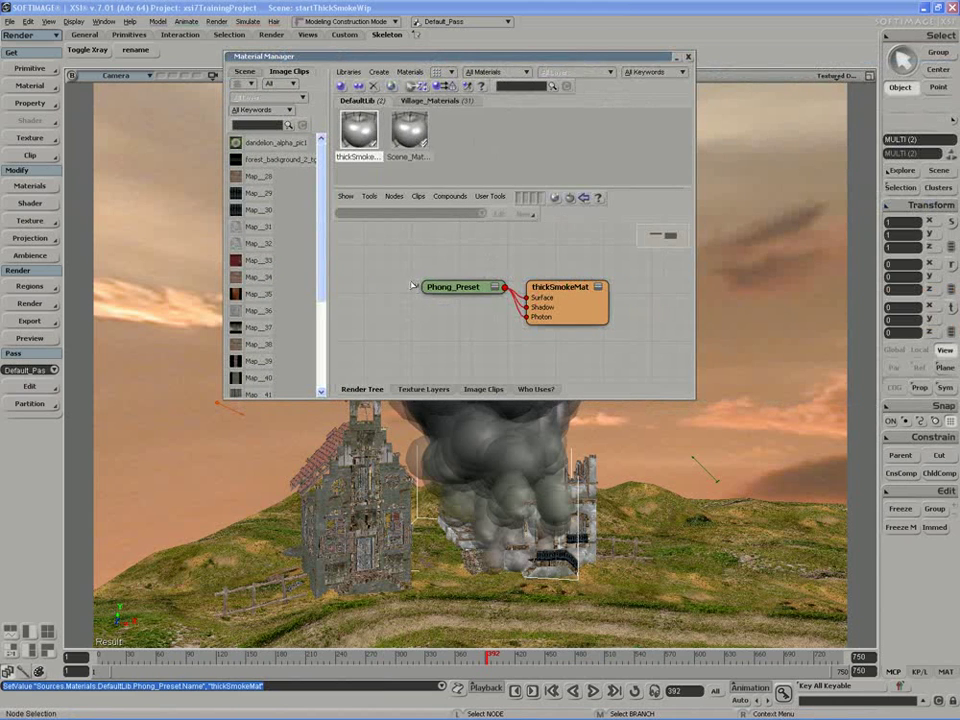
left_click(688, 57)
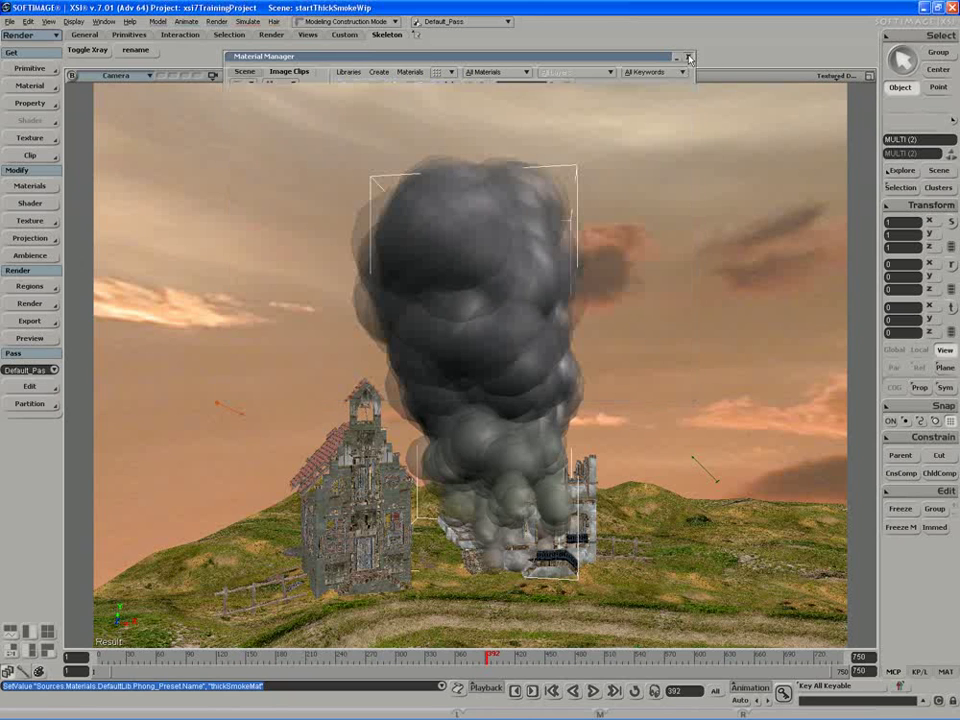
- Open the render tree for the smoke point cloud, restore the four-view layout, and enlarge the render tree below the camera view
left_click(500, 333)
key("s")
left_click_drag(474, 334, 486, 342)
key("7")
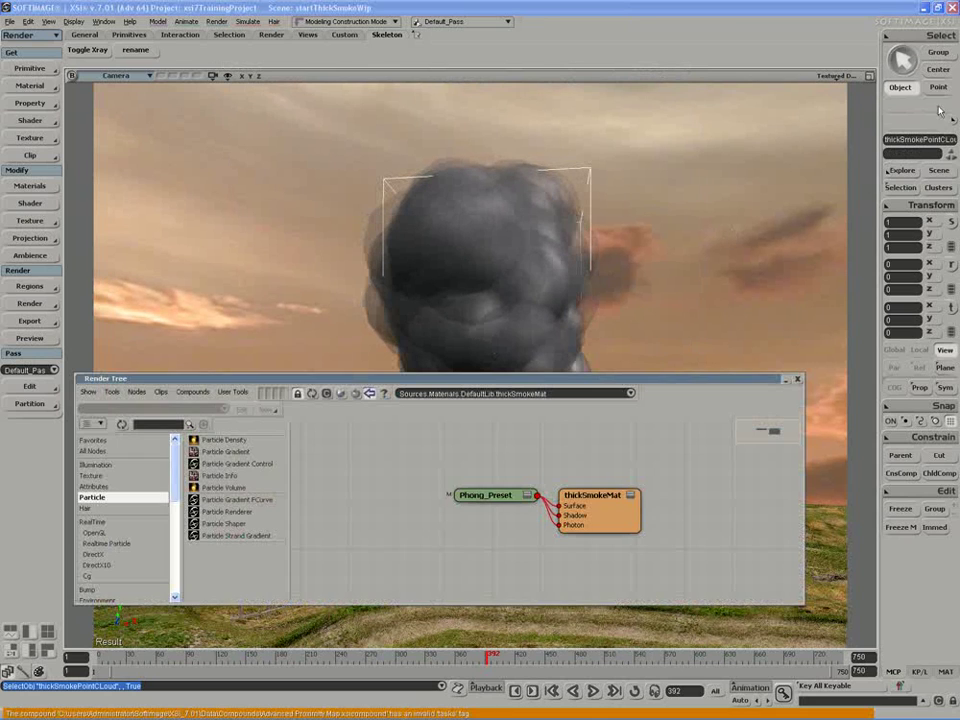
left_click(869, 76)
left_click_drag(624, 384, 611, 362)
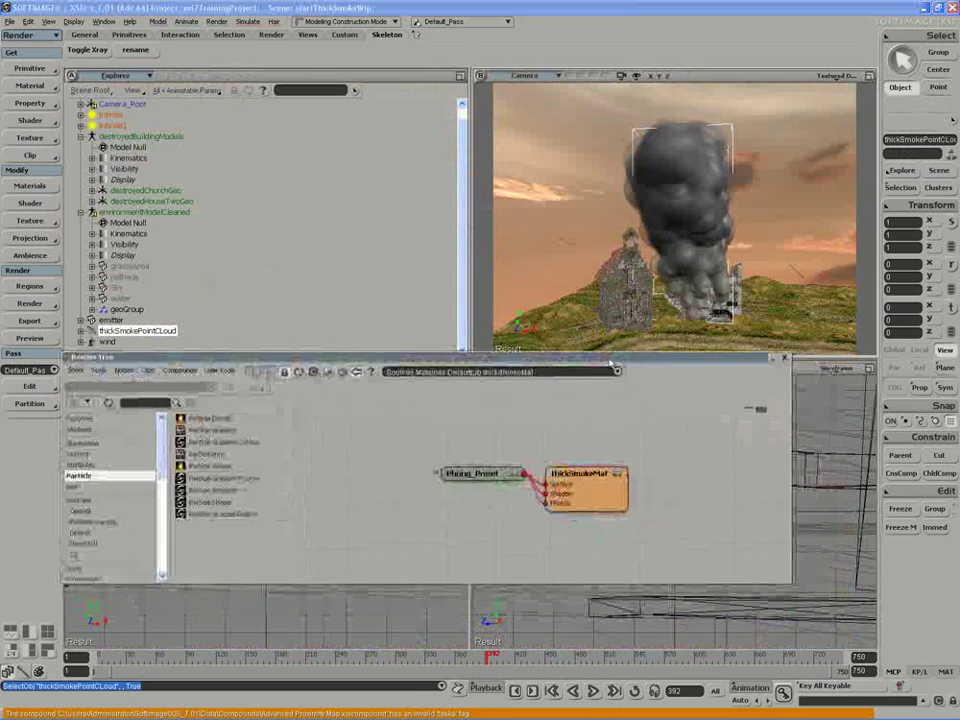
left_click_drag(790, 584, 877, 653)
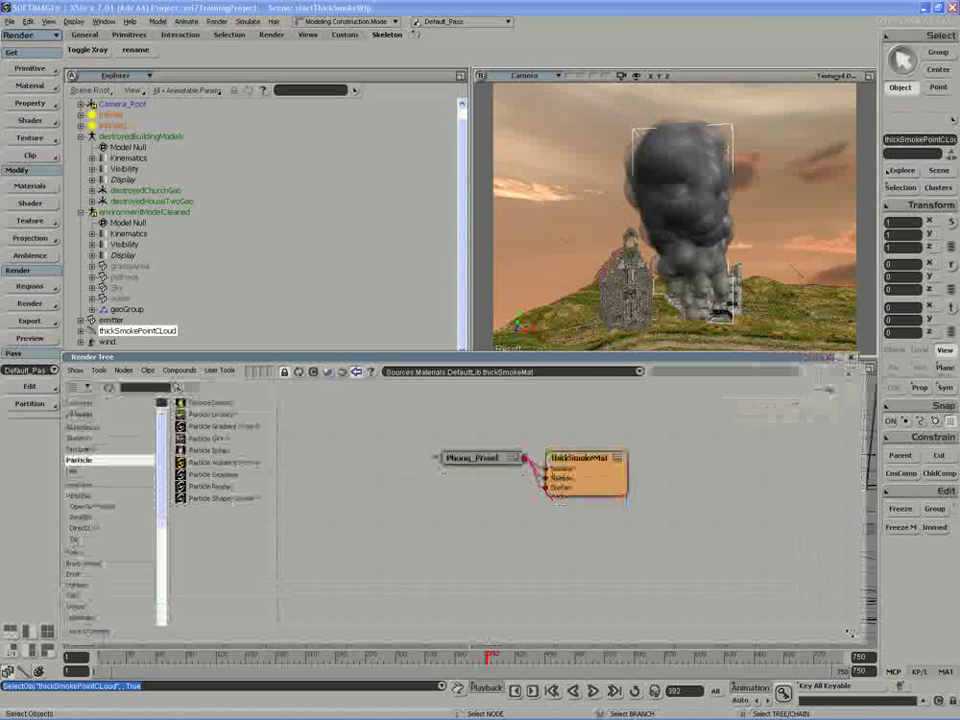
- Separate the nodes in the thickSmokeMat render tree and delete the Phong_Preset shader node
key("s")
left_click_drag(590, 493, 687, 534)
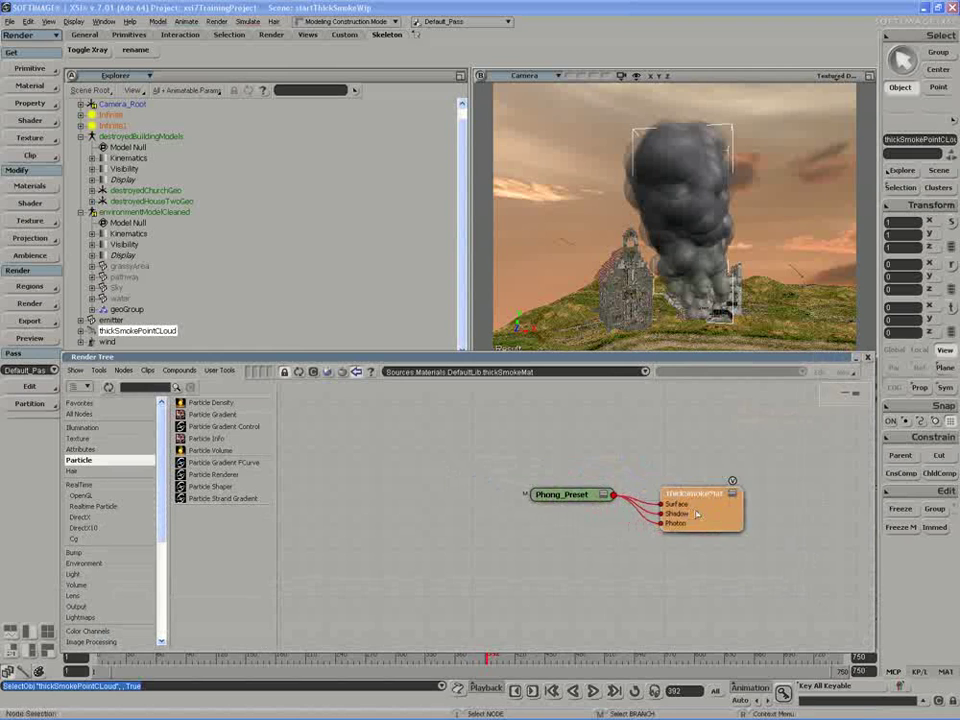
left_click_drag(683, 497, 708, 496)
left_click_drag(578, 498, 531, 490)
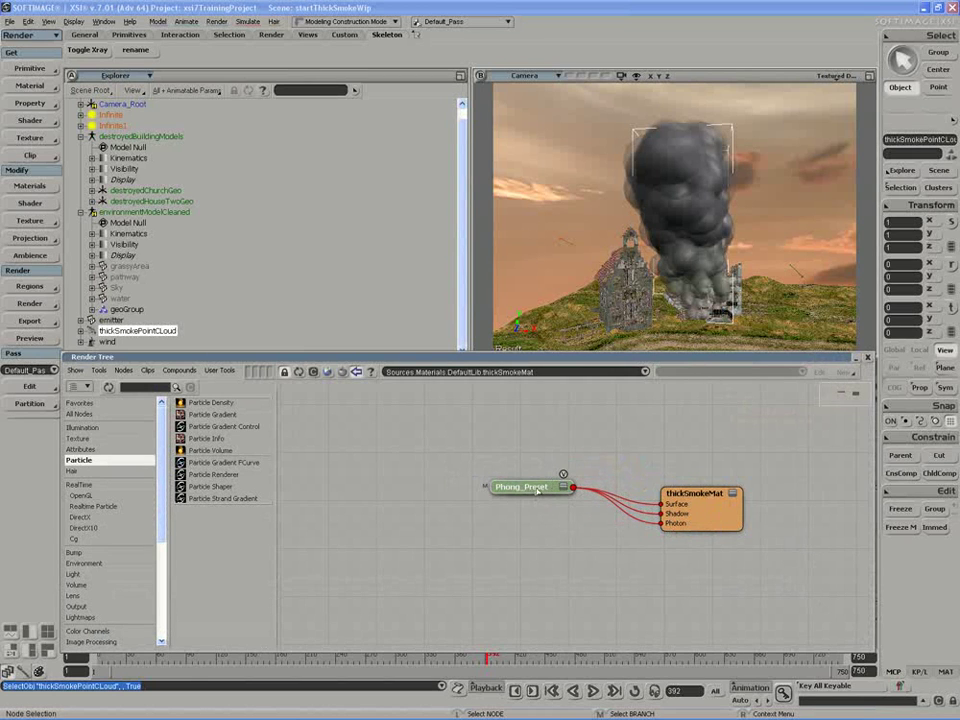
left_click_drag(526, 482, 520, 486)
key("Delete")
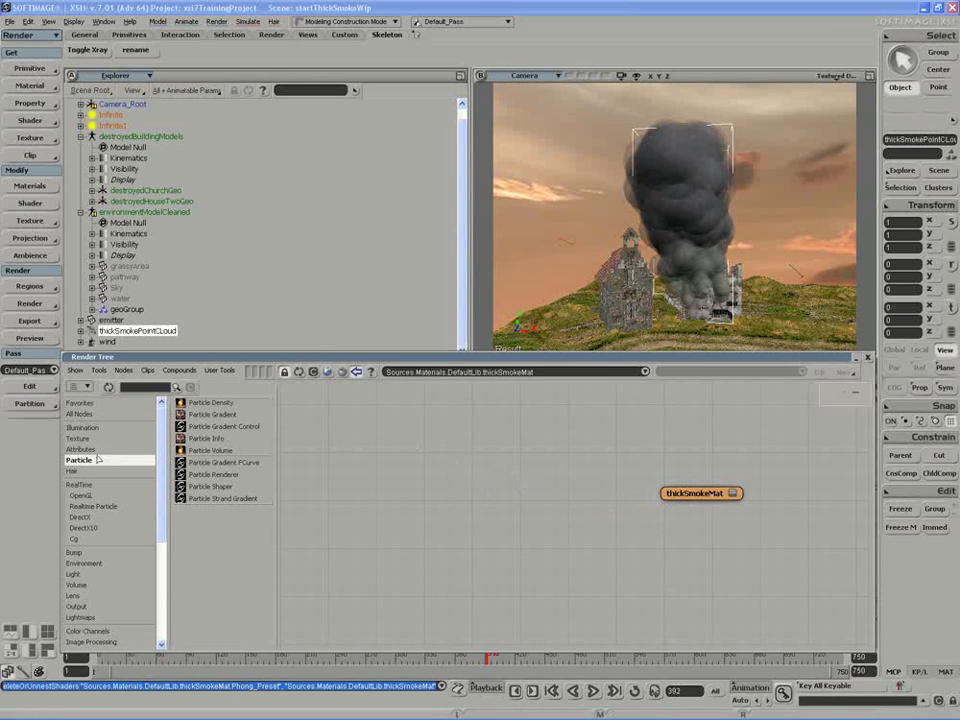
- Add a Particle Renderer node to the thickSmokeMat render tree and open its compound around the Particle_Volume_Cloud node
left_click(210, 476)
left_click_drag(207, 480, 485, 522)
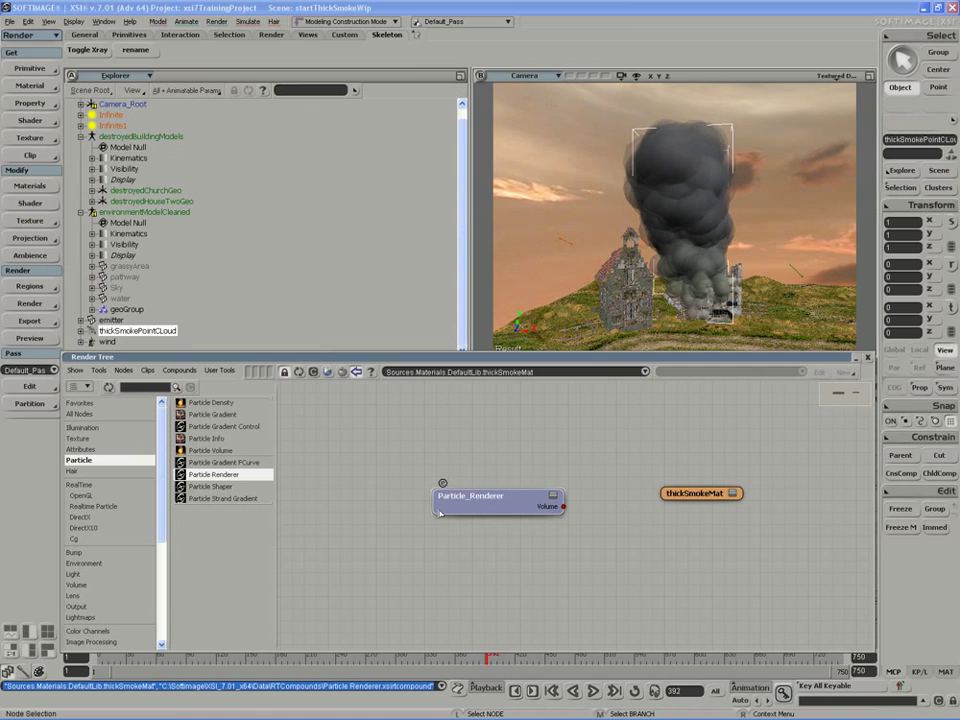
left_click(443, 485)
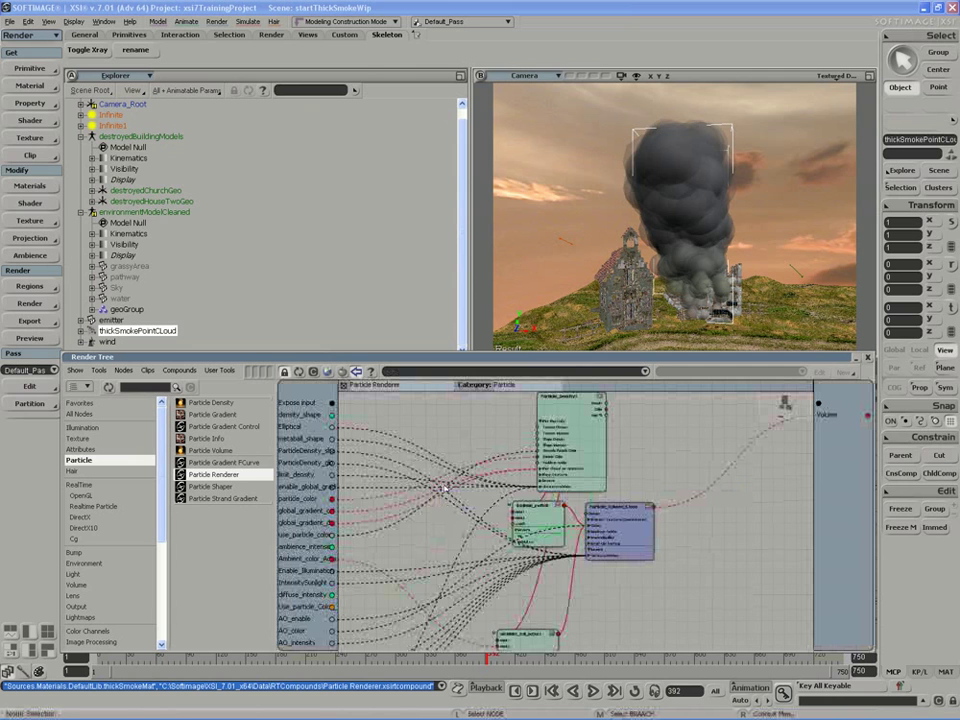
key("z")
left_click_drag(555, 472, 518, 500)
middle_click_drag(518, 500, 537, 556)
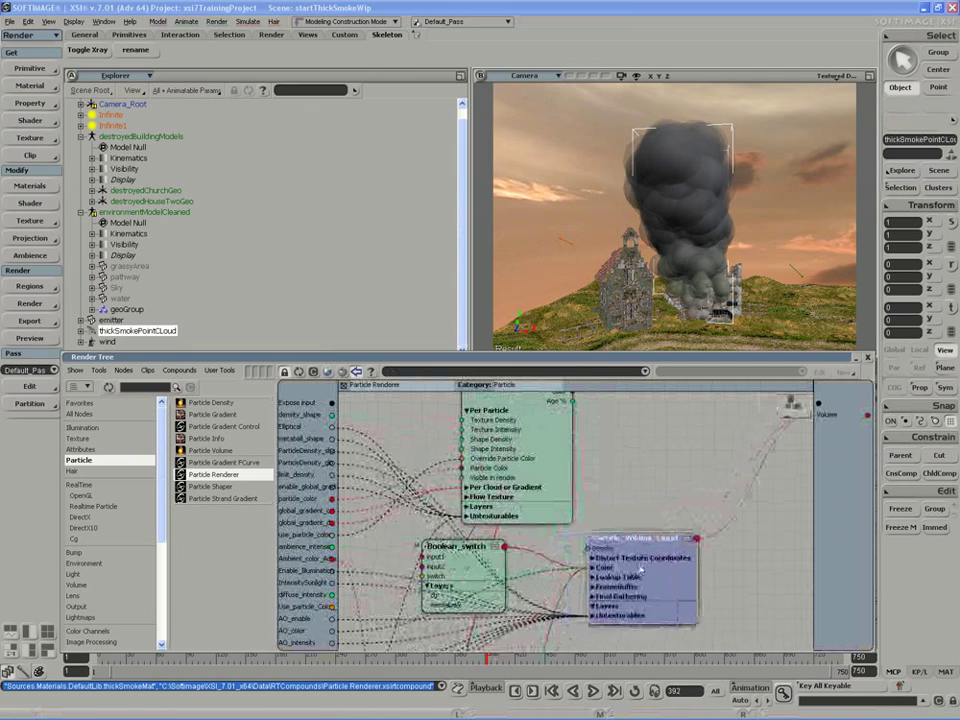
left_click_drag(540, 553, 589, 542)
- Add separate Particle Volume and Particle Density nodes inside the compound for comparison and delete both of them
left_click_drag(210, 450, 645, 478)
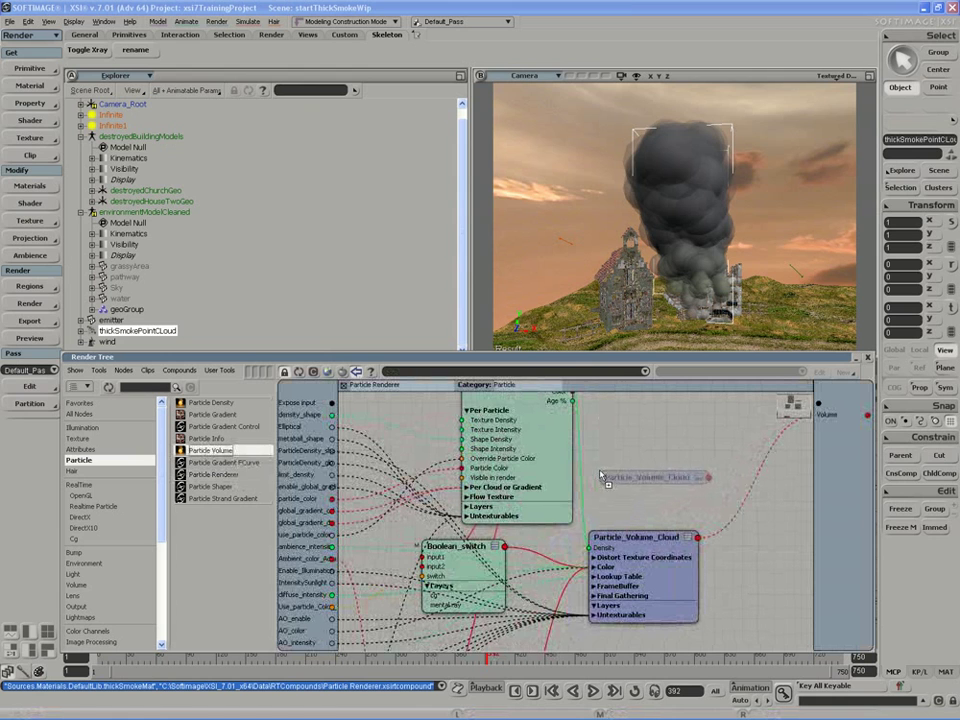
left_click_drag(197, 402, 675, 425)
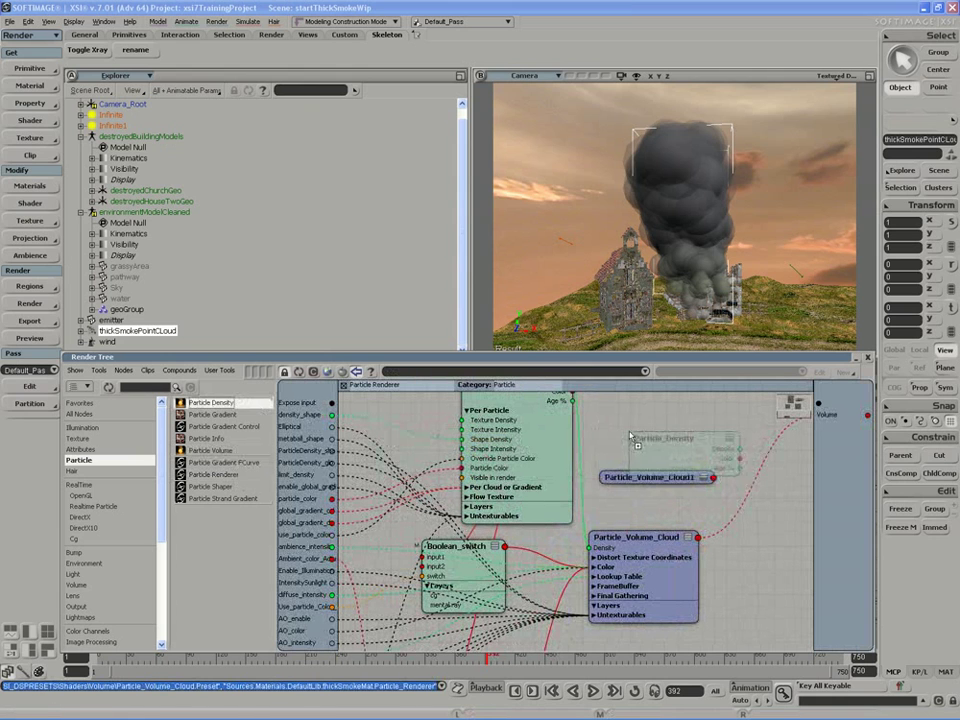
middle_click_drag(488, 405, 498, 463)
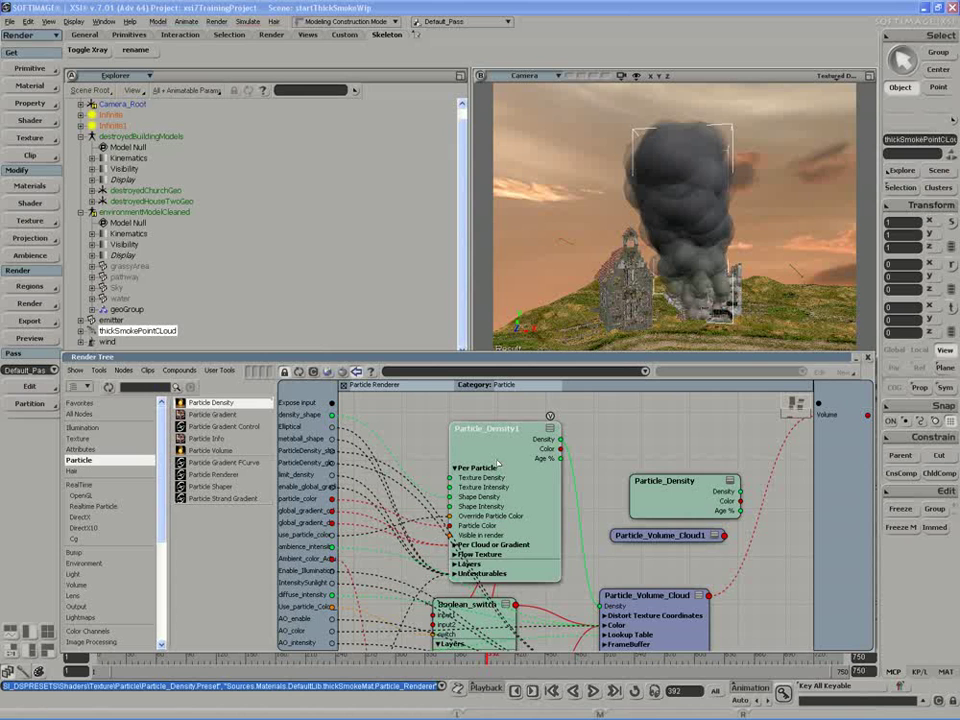
key("Delete")
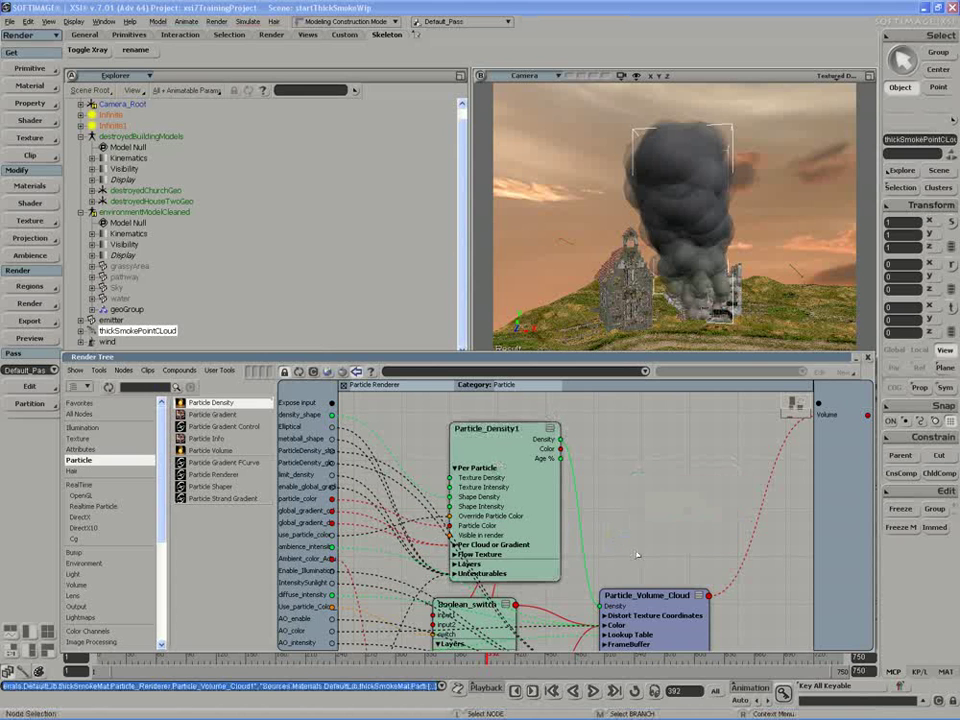
- Move the Boolean_switch node above Particle_Volume_Cloud, examine the ambient_col_adjust node, and close the Particle Renderer compound
middle_click_drag(622, 586, 662, 523)
left_click_drag(513, 572, 556, 574)
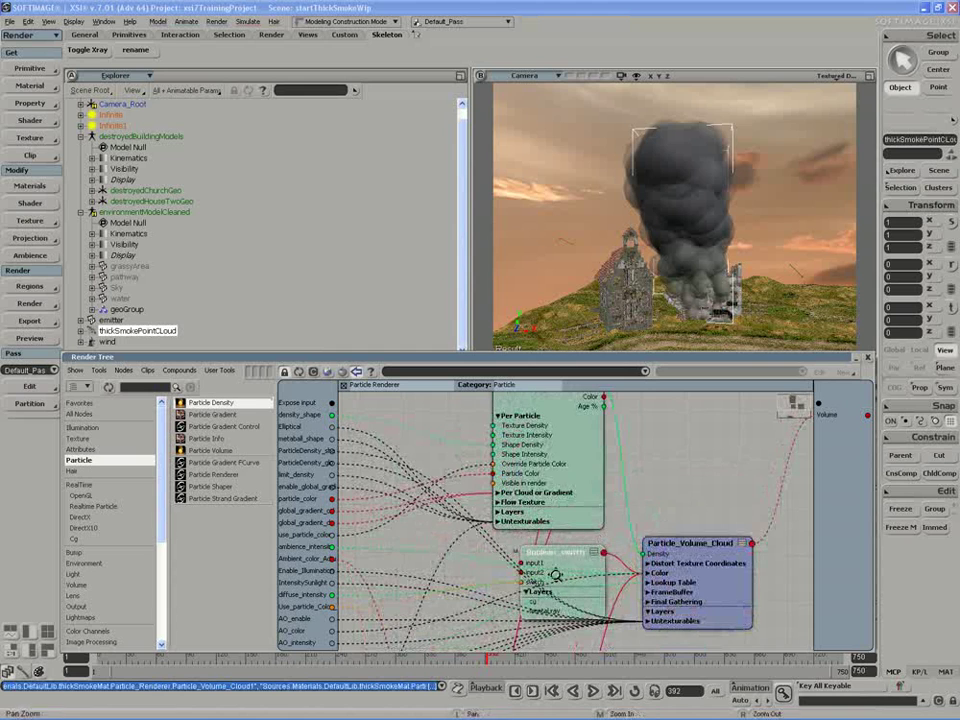
middle_click_drag(555, 574, 562, 568)
left_click_drag(578, 560, 708, 438)
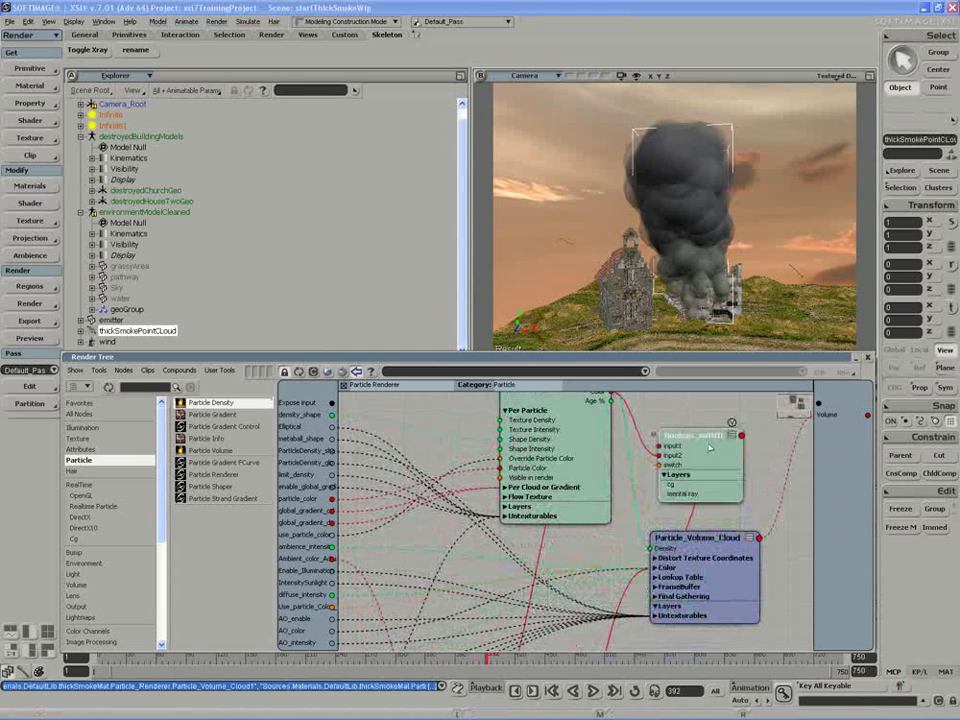
middle_click_drag(684, 460, 726, 473)
left_click_drag(722, 571, 738, 412)
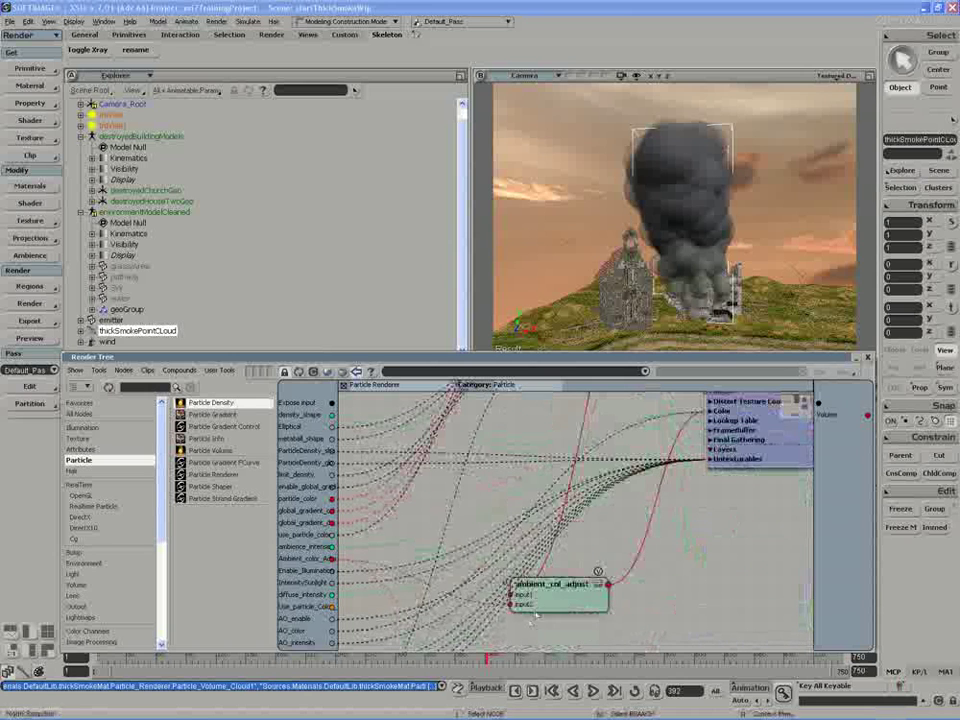
left_click_drag(536, 606, 537, 608)
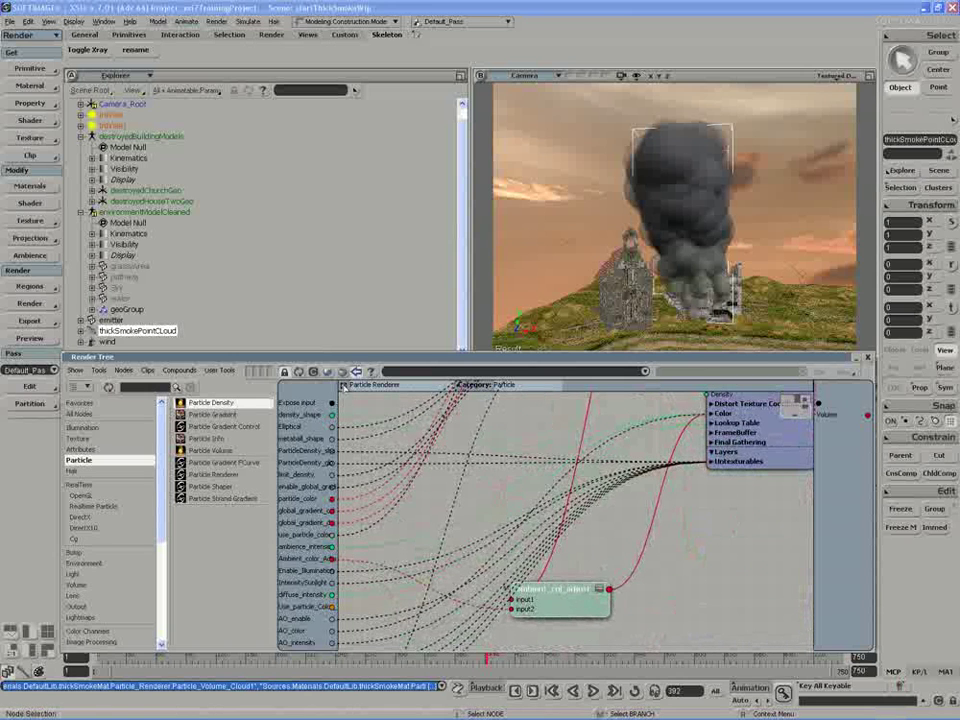
left_click(343, 386)
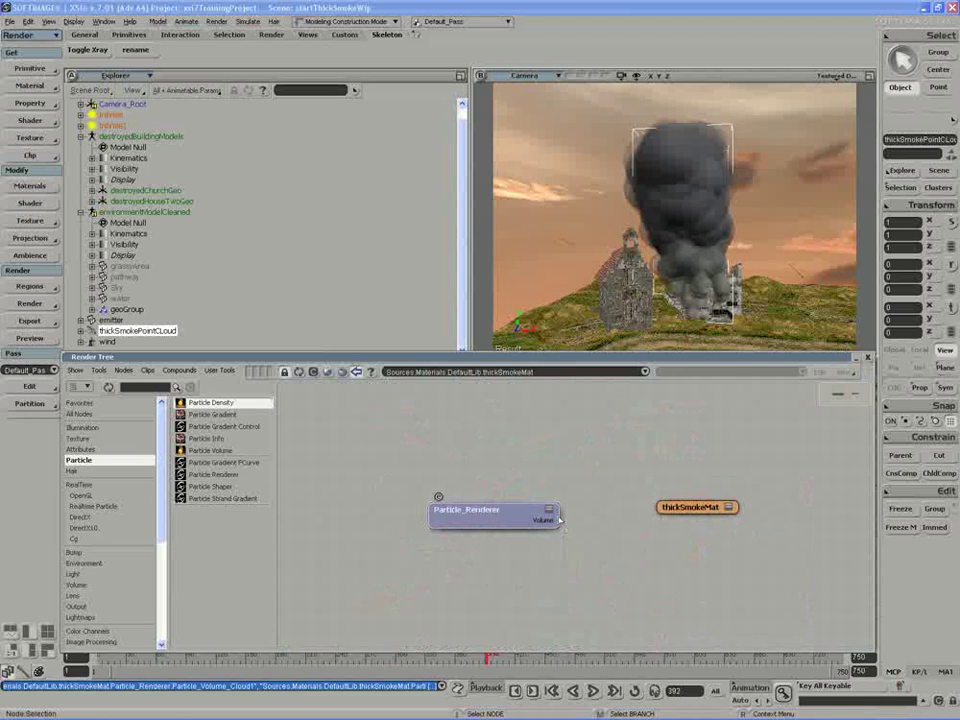
- Connect Particle_Renderer's Volume output to thickSmokeMat's Volume input and preview the smoke column with a render region in the camera view
left_click_drag(640, 516, 690, 507)
left_click(695, 516)
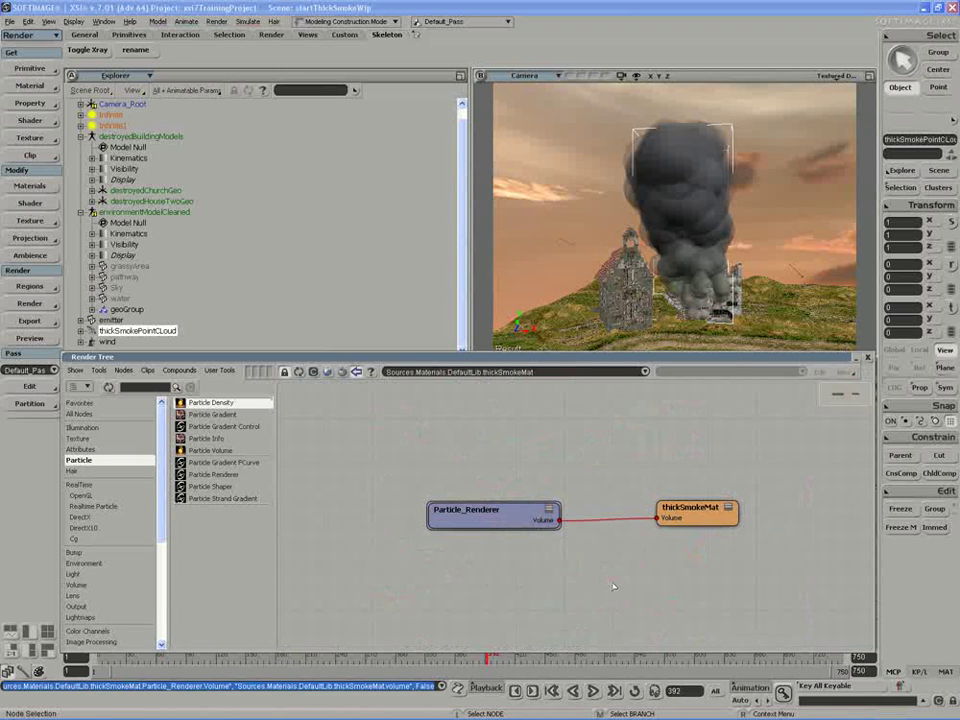
key("q")
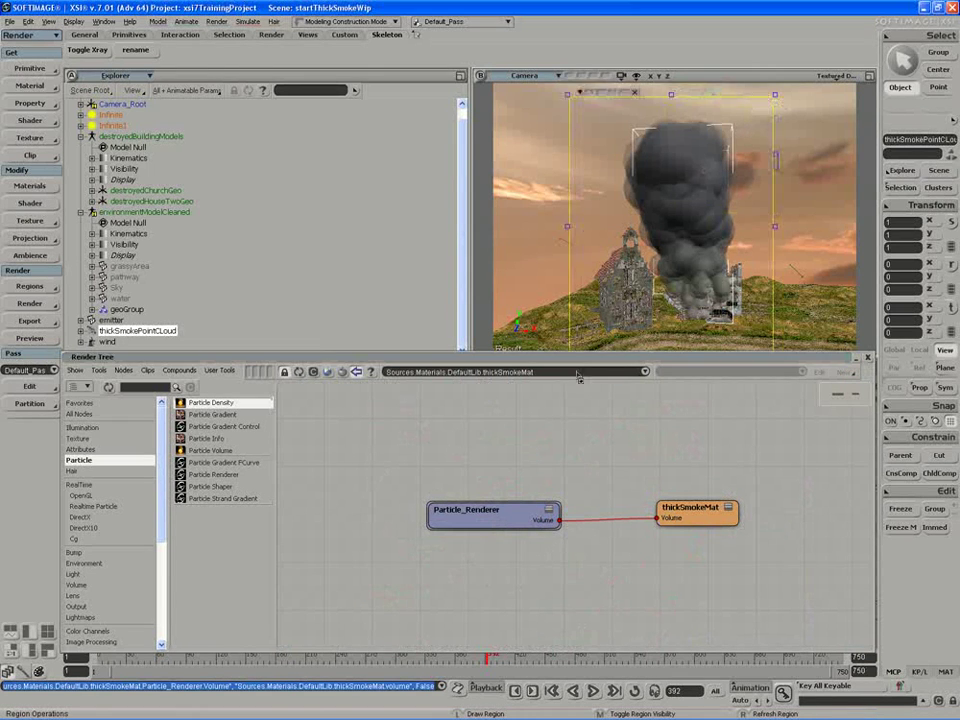
left_click_drag(568, 352, 611, 358)
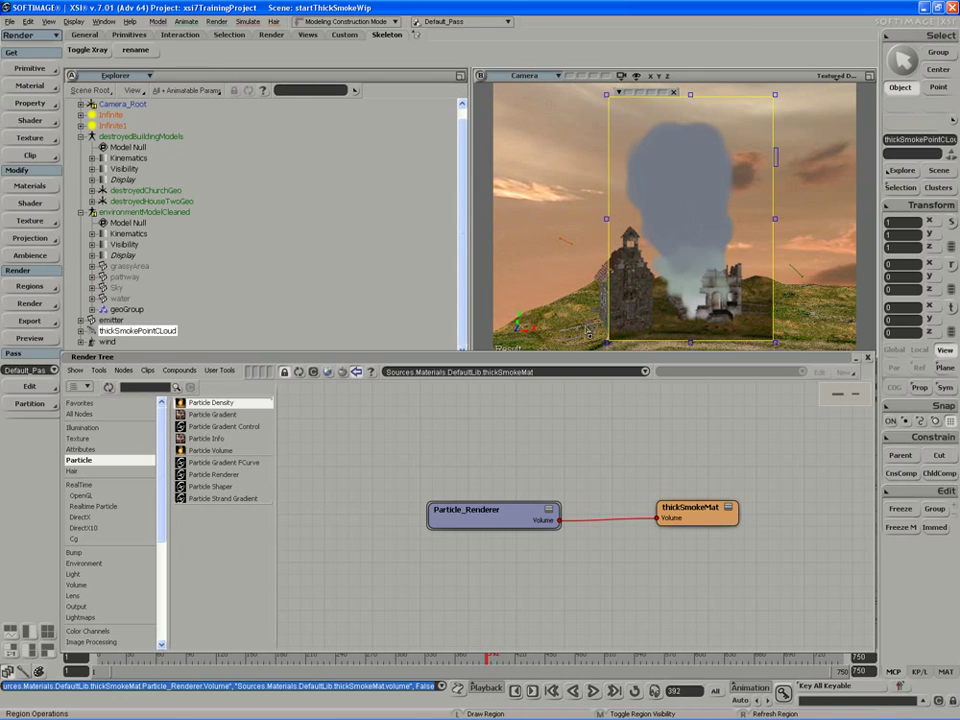
left_click_drag(583, 362, 585, 358)
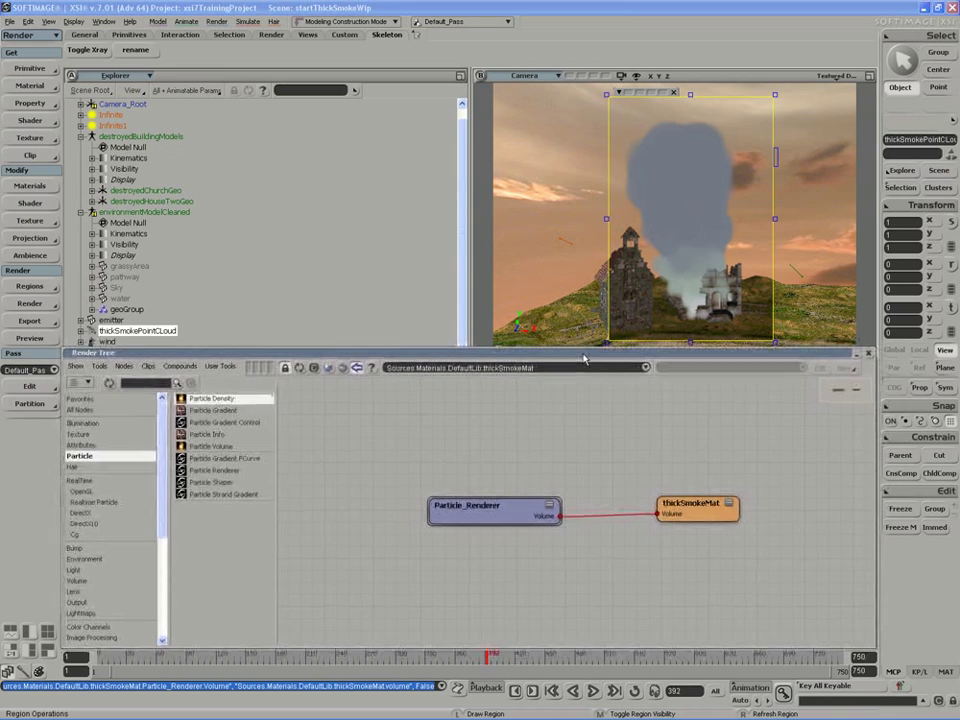
- Open the Particle_Renderer node's properties and show its Volume Rendering settings
left_click_drag(494, 512, 530, 495)
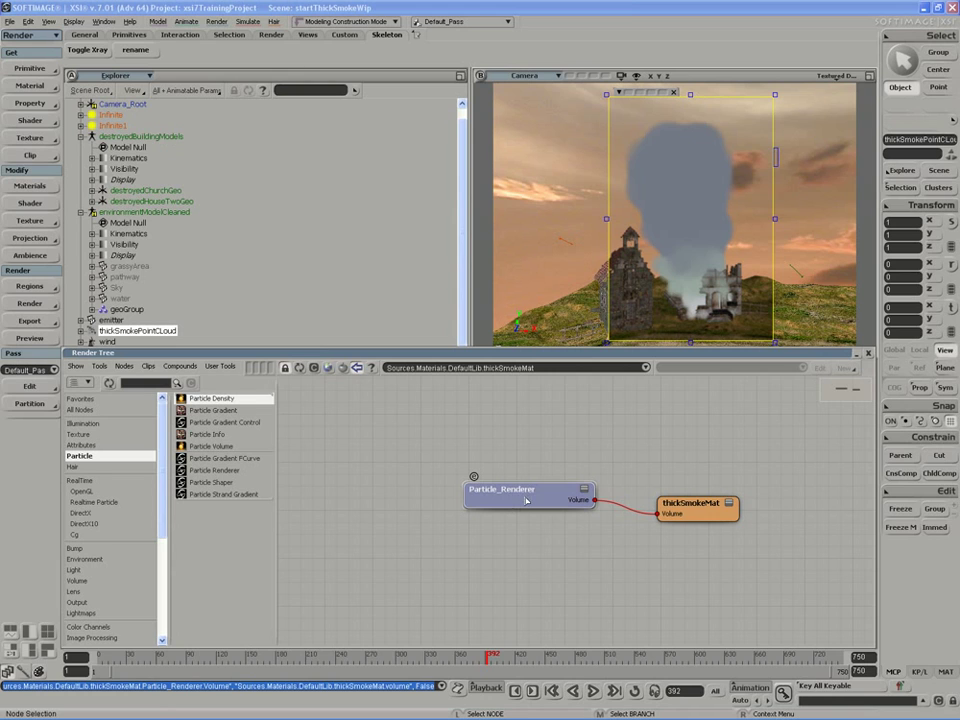
double_click(529, 500)
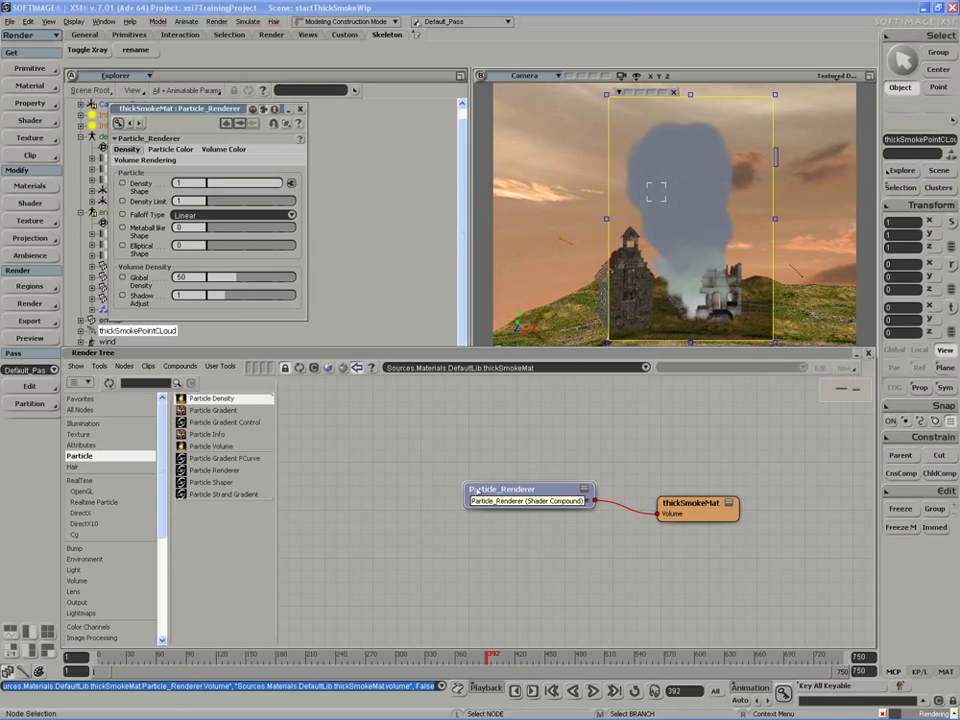
left_click(146, 161)
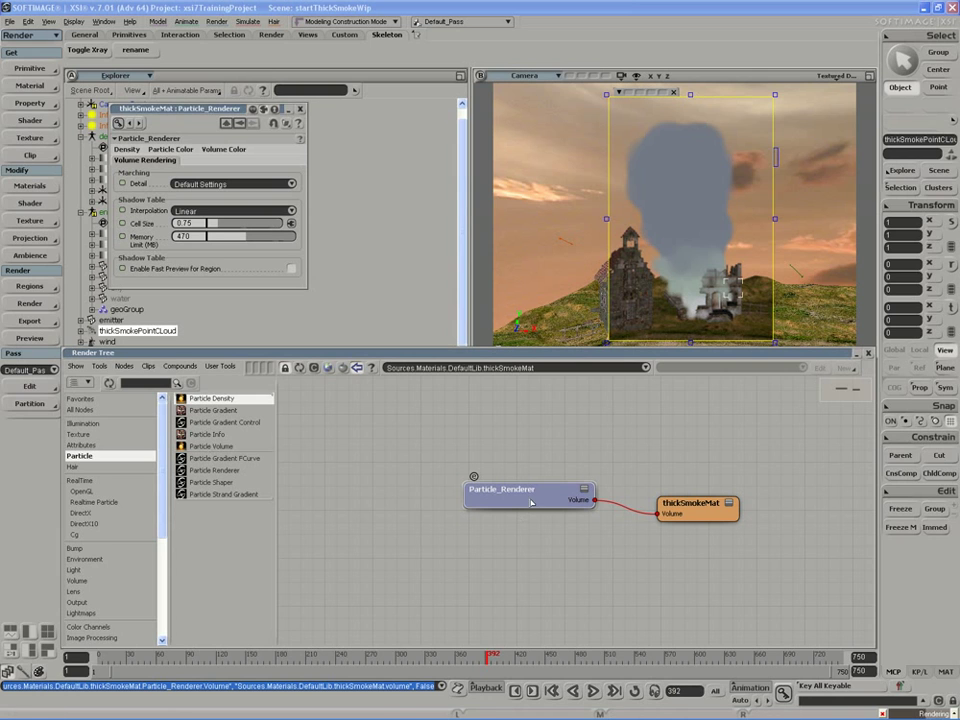
- Open the Particle_Renderer compound again and display the properties of its Particle_Volume_Cloud node
double_click(472, 488)
scroll(635, 520, "up", 2)
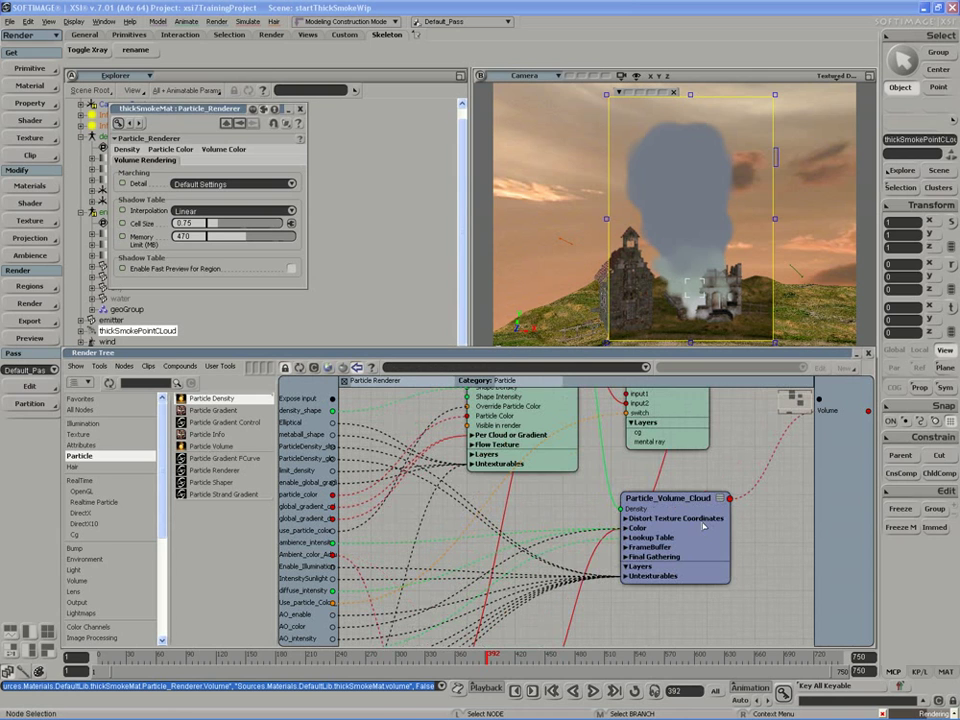
left_click_drag(703, 525, 718, 519)
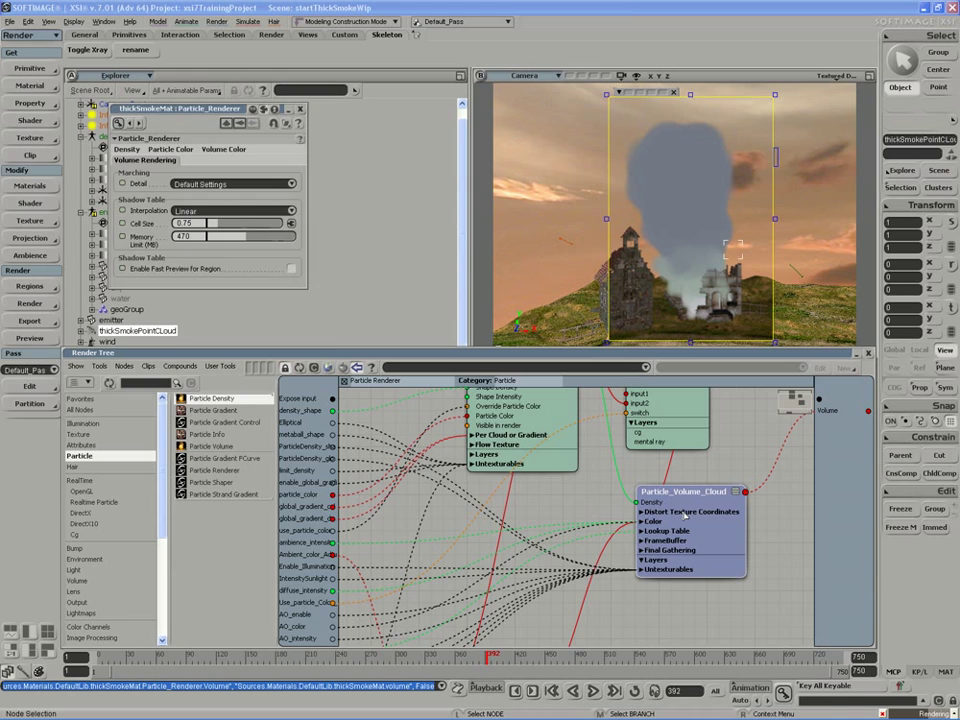
left_click(686, 513)
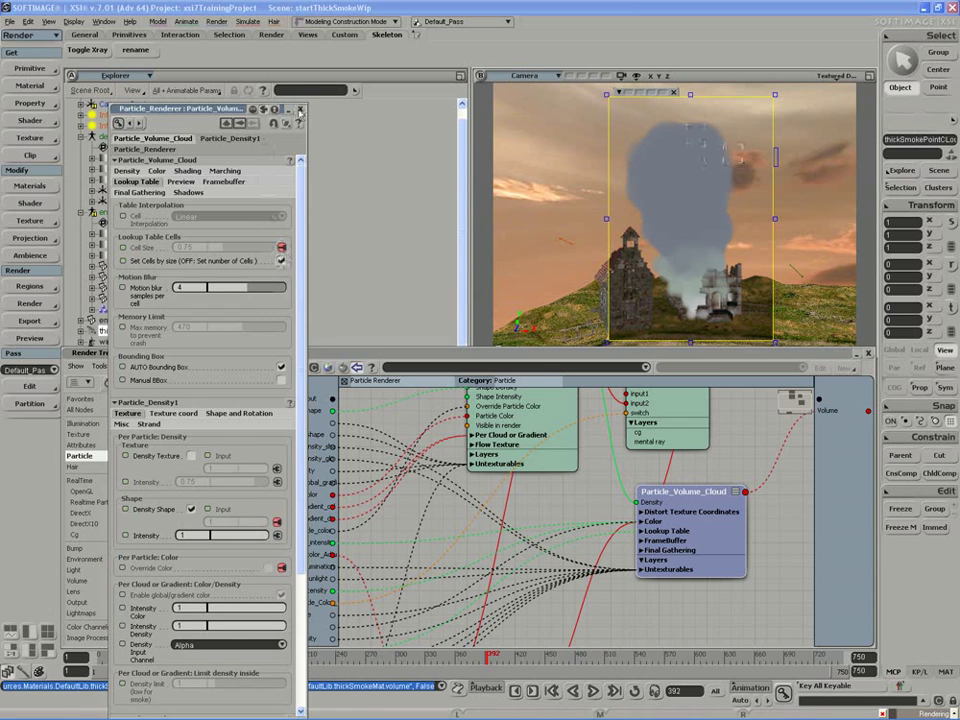
- Close the Particle_Volume_Cloud properties and the Particle Renderer compound, and reopen the Particle_Renderer node's Volume Rendering settings
left_click(299, 110)
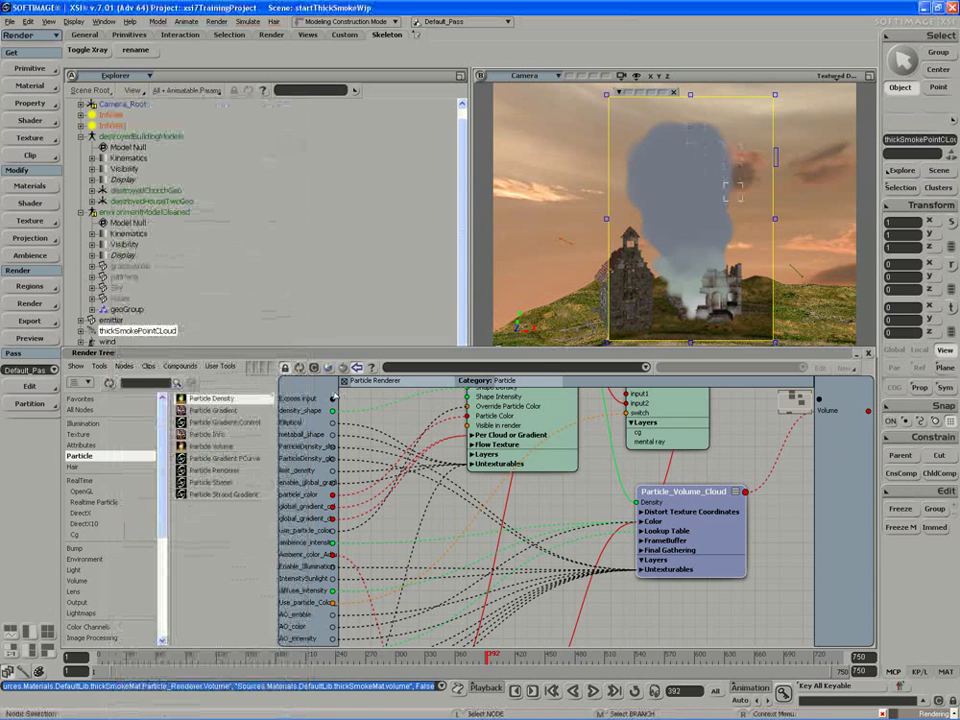
left_click(344, 381)
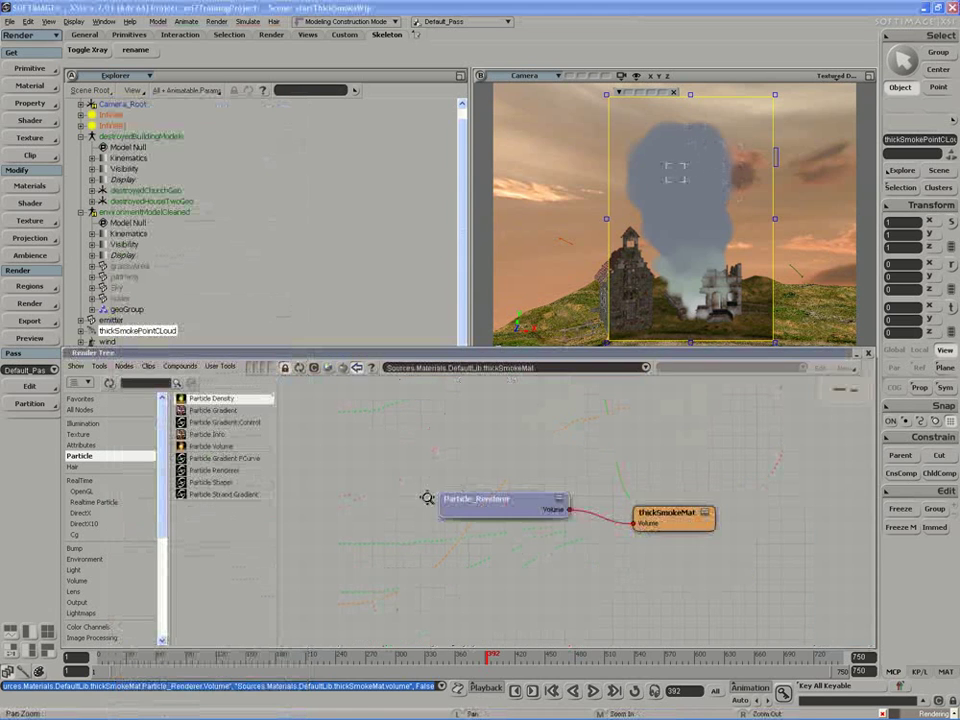
double_click(527, 511)
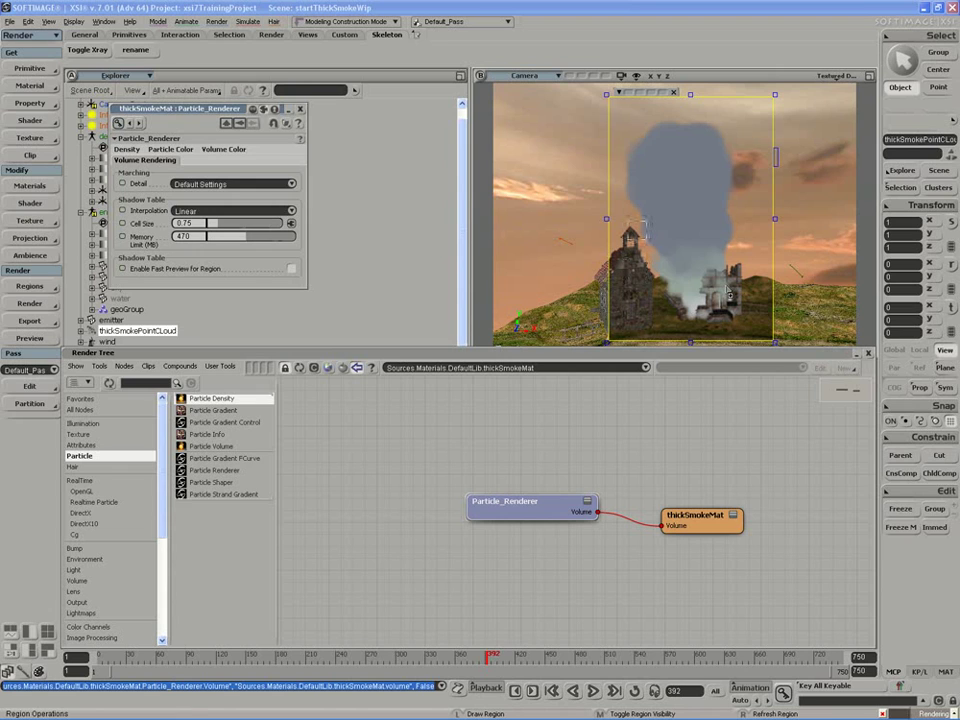
double_click(189, 223)
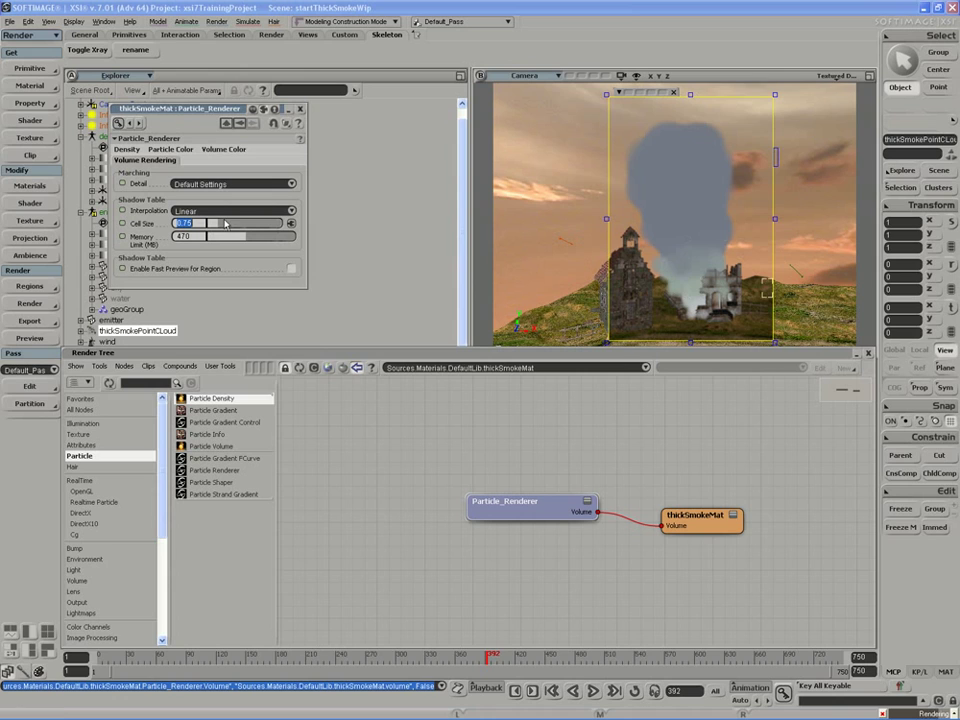
- Clear the render region, set the shadow table Interpolation to None, and draw a new render region around the smoke column and ruins
middle_click(587, 244)
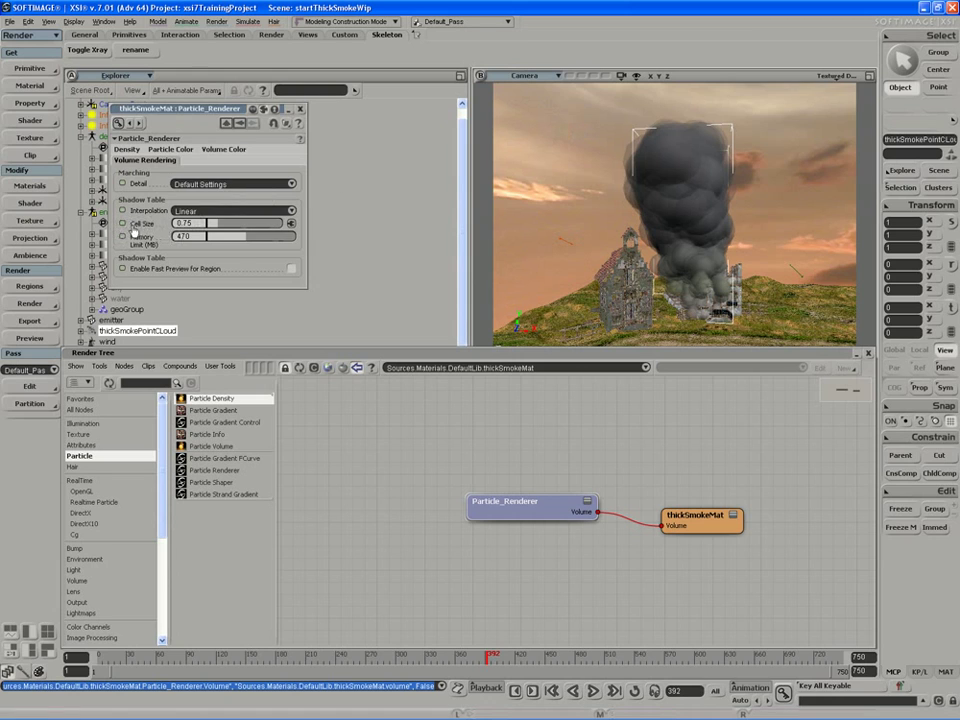
left_click(199, 212)
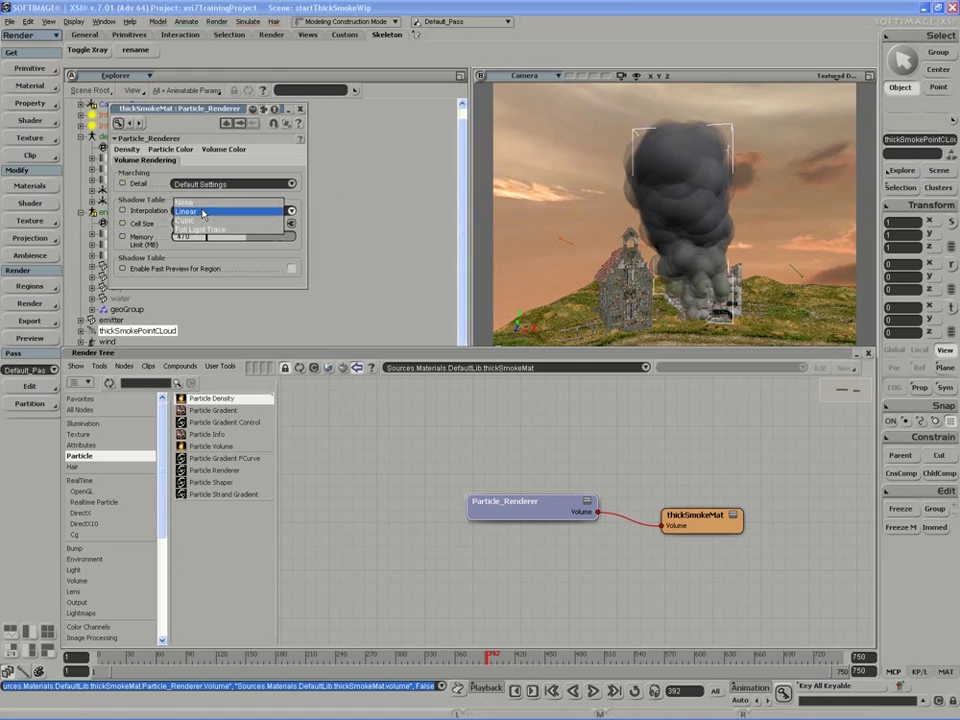
left_click(186, 202)
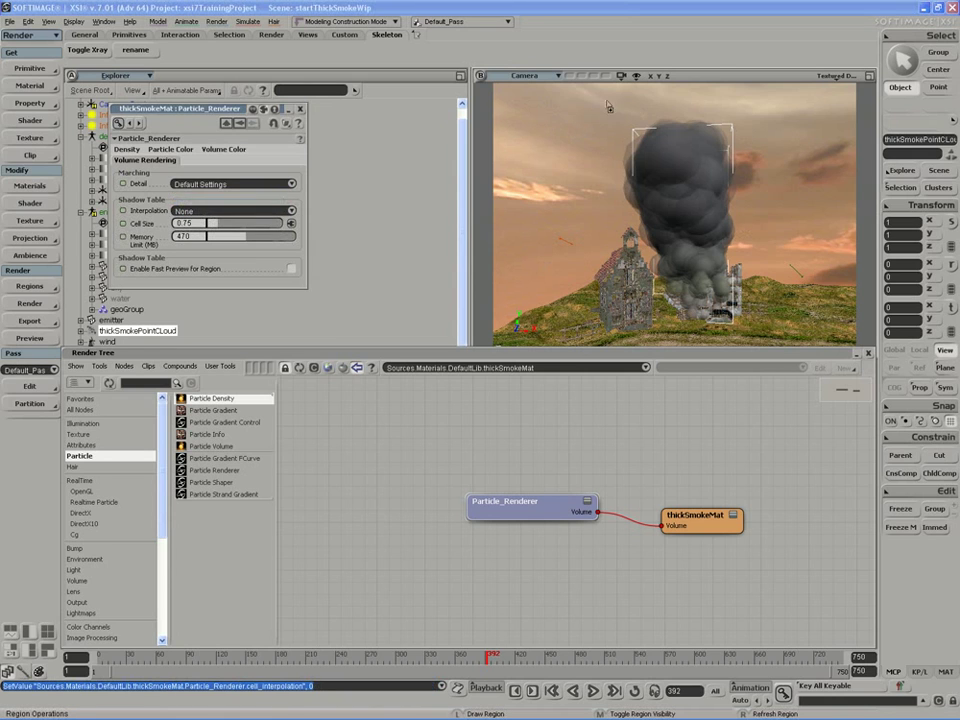
mouse_move(598, 99)
left_mouse_down()
mouse_move(784, 281)
mouse_move(799, 343)
left_mouse_up()
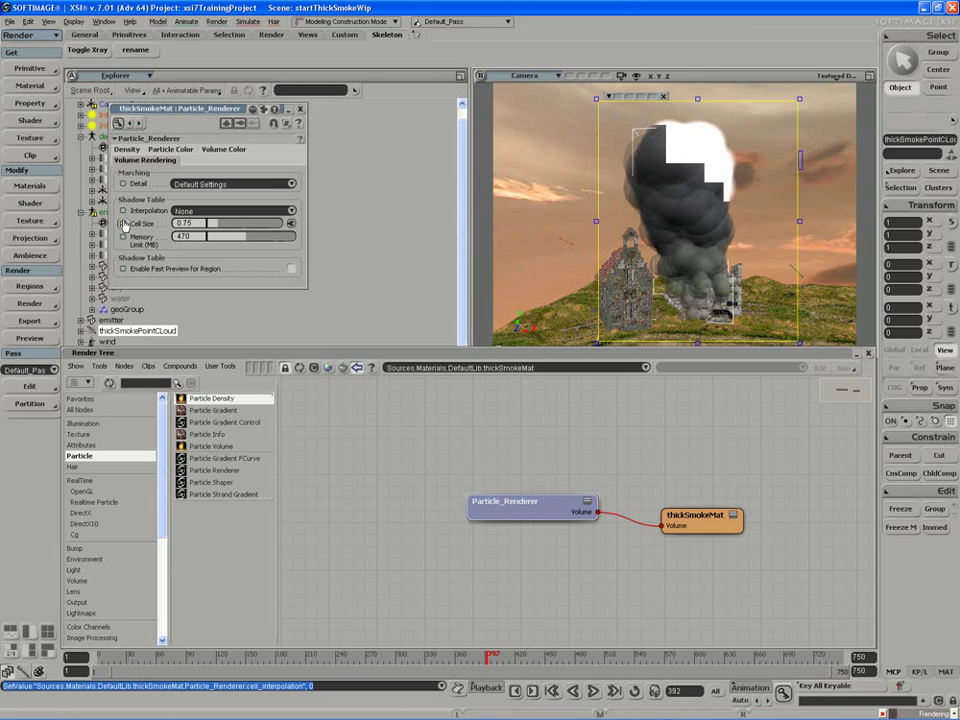
- Test shadow table Cell Size values of 16, 8, 4 and 2 and compare the smoke in the render region
double_click(195, 223)
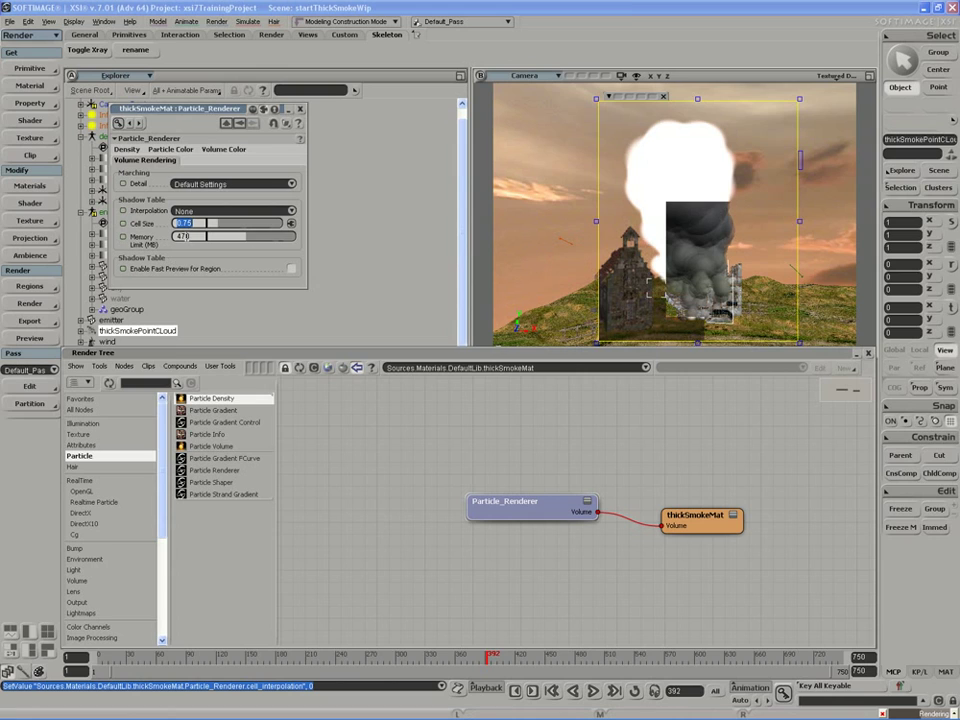
key("Return")
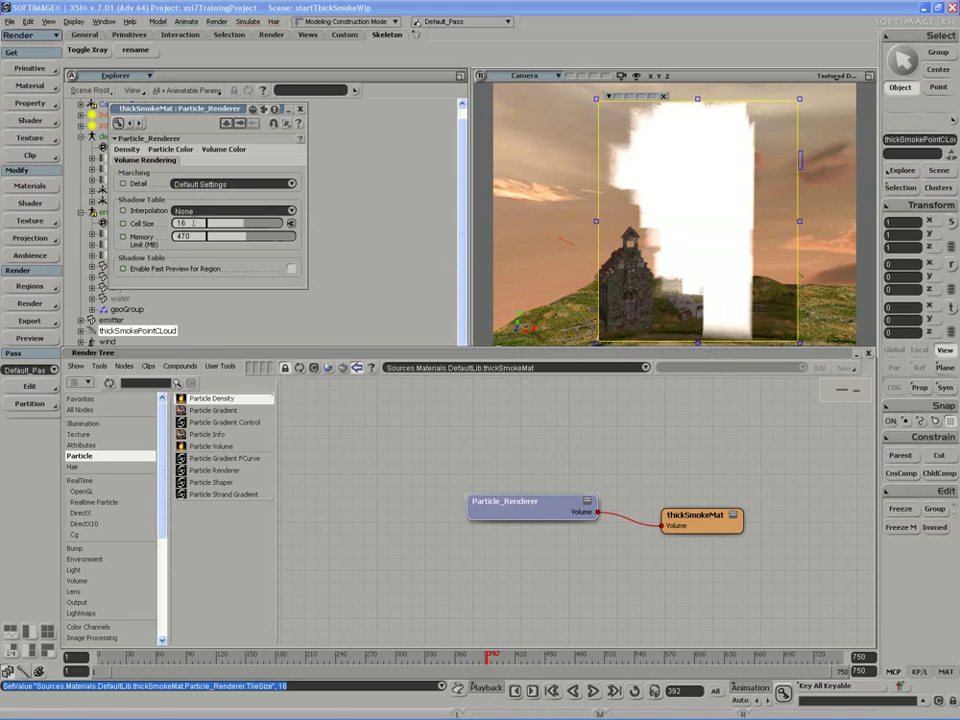
key("Return")
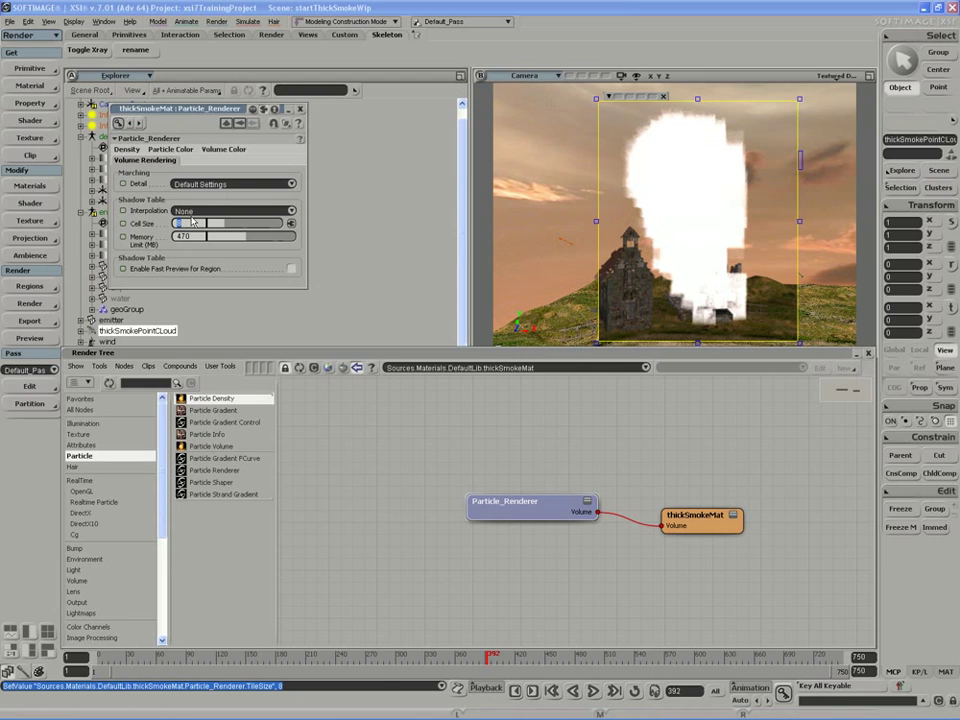
type("4")
key("Return")
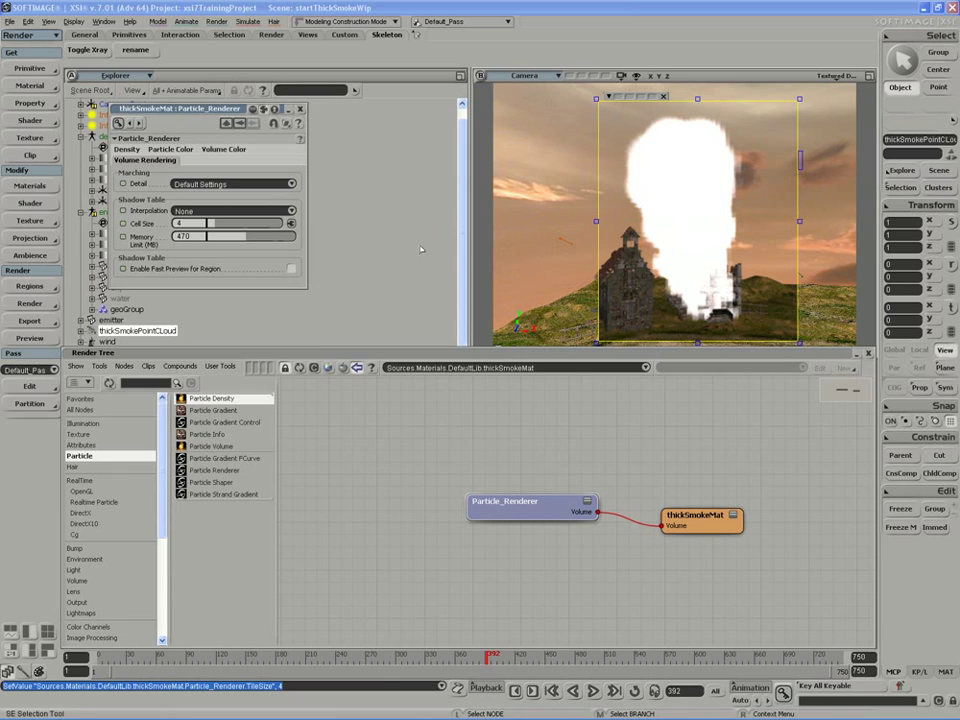
type("2")
key("Return")
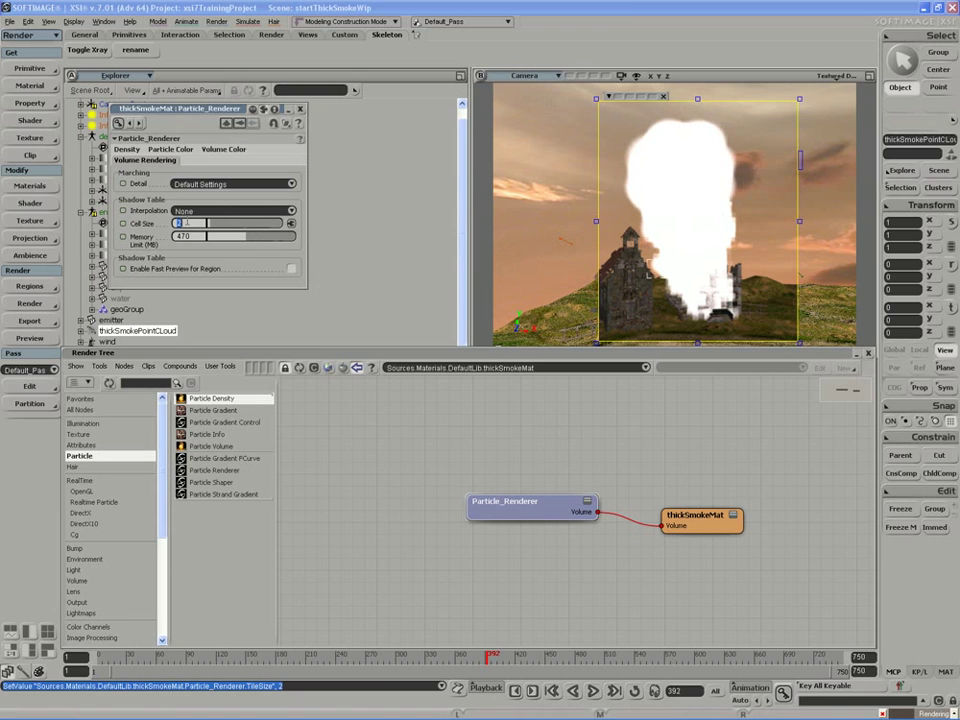
- Set the shadow table Cell Size to 3 and Interpolation to Linear, shifting the Particle_Renderer node slightly away from thickSmokeMat
type("3")
key("Return")
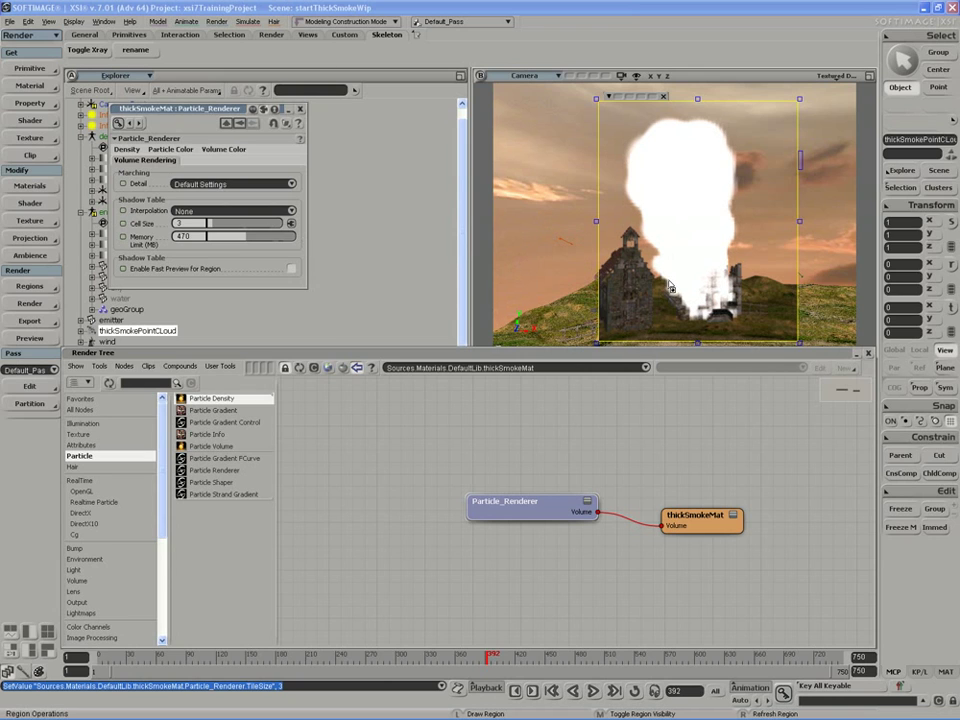
left_click_drag(520, 514, 504, 518)
left_click(203, 212)
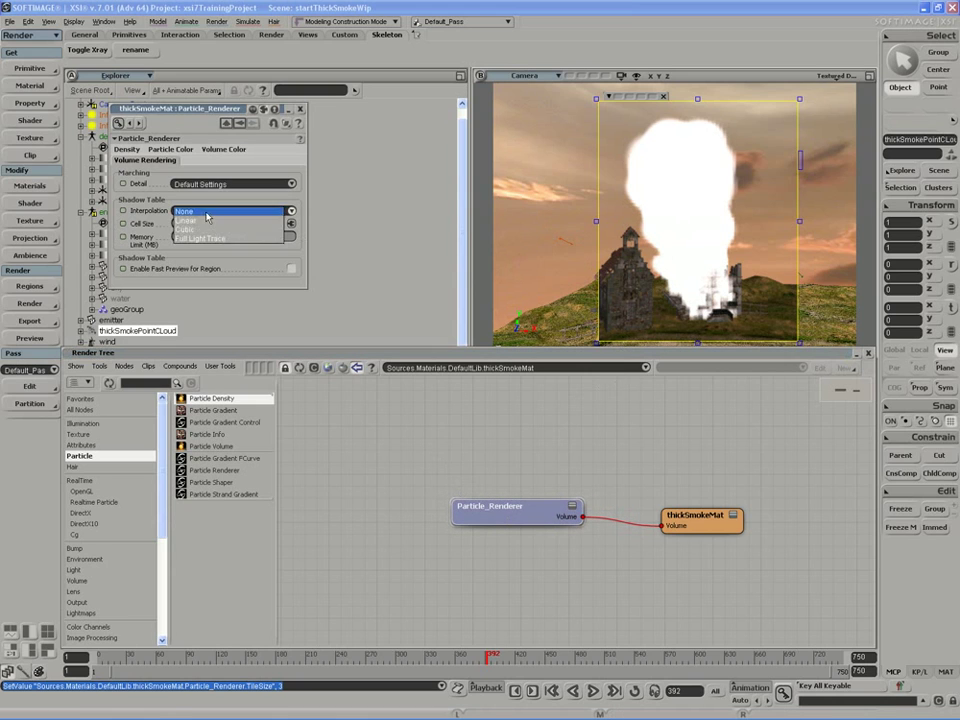
left_click(204, 222)
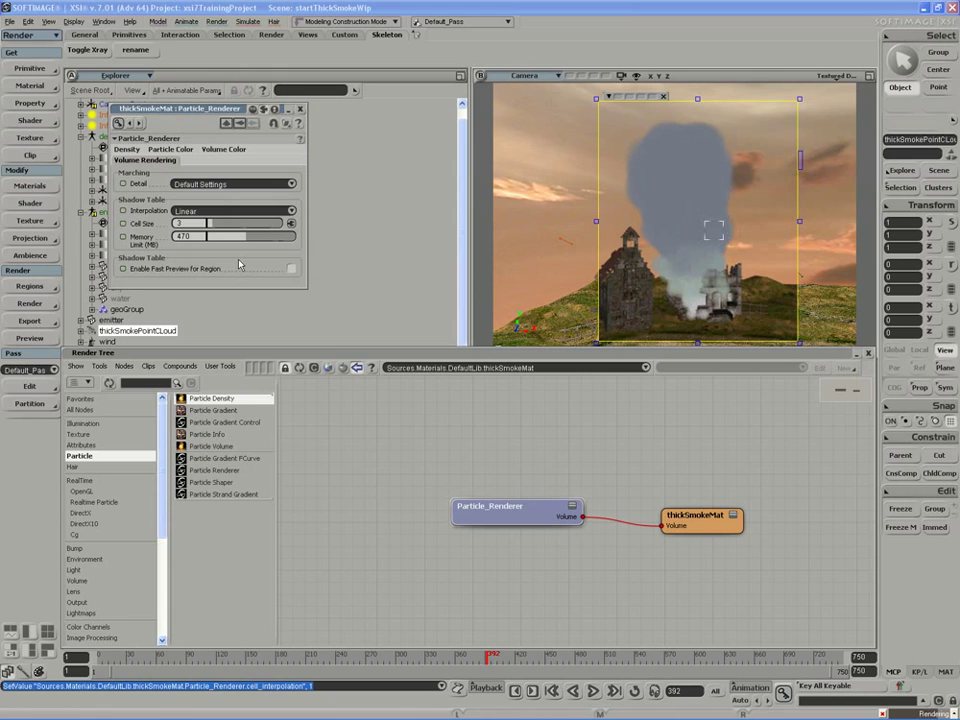
- Test the volume's Global Density at 200 and 10 in the Density settings, and set it back to 50
left_click_drag(114, 108, 121, 96)
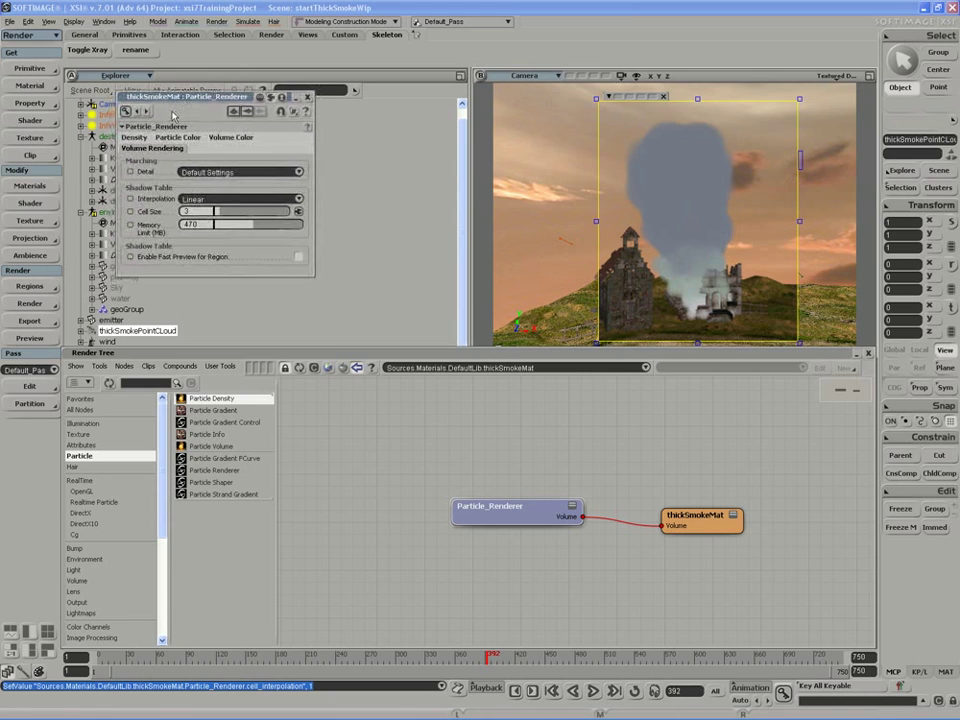
left_click(131, 138)
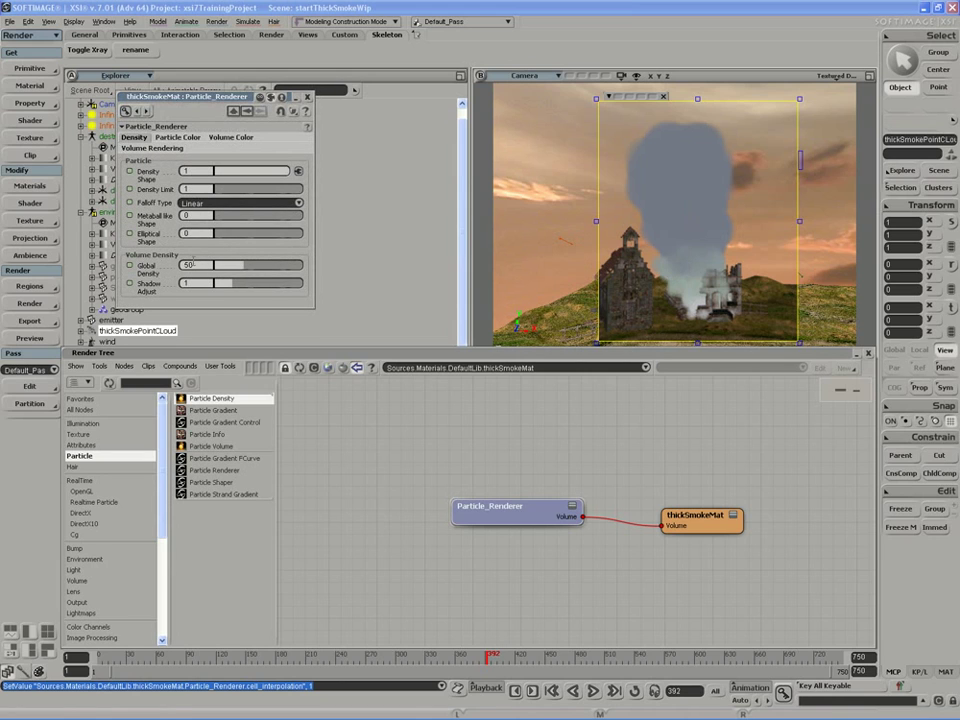
key("Return")
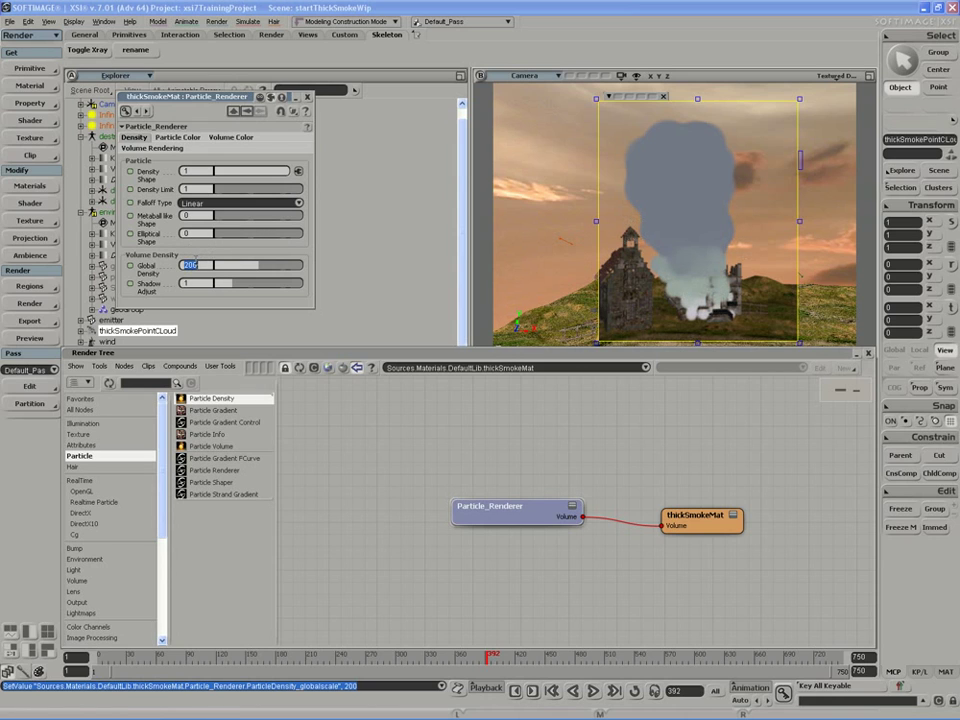
type("10")
key("Return")
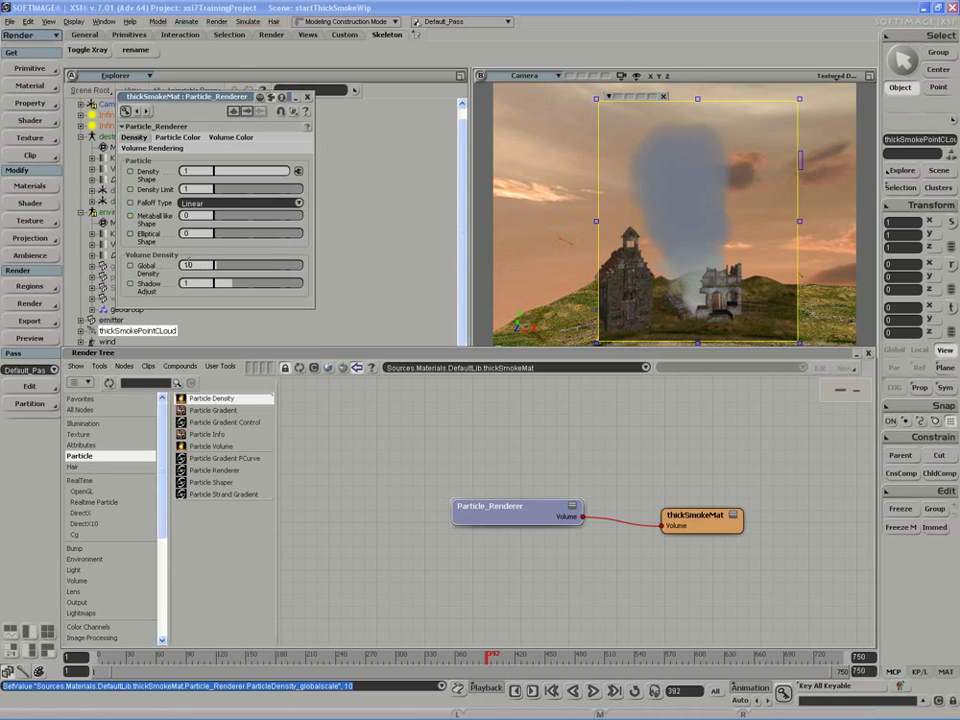
key("Return")
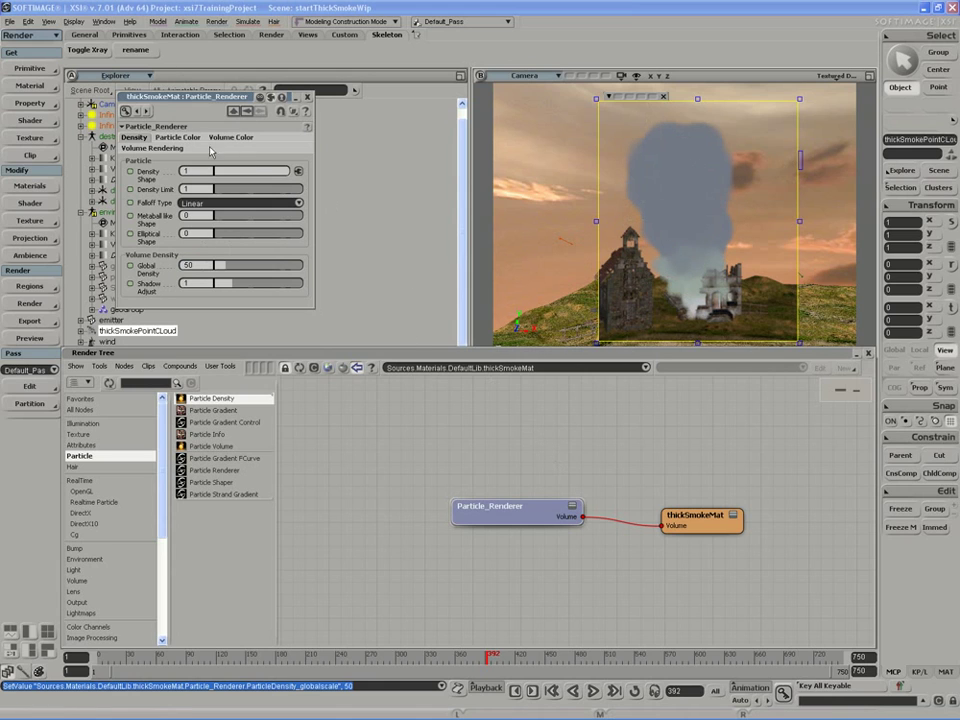
- Review the Particle Color and Volume Color settings of Particle_Renderer, and return to its Density settings
left_click(178, 137)
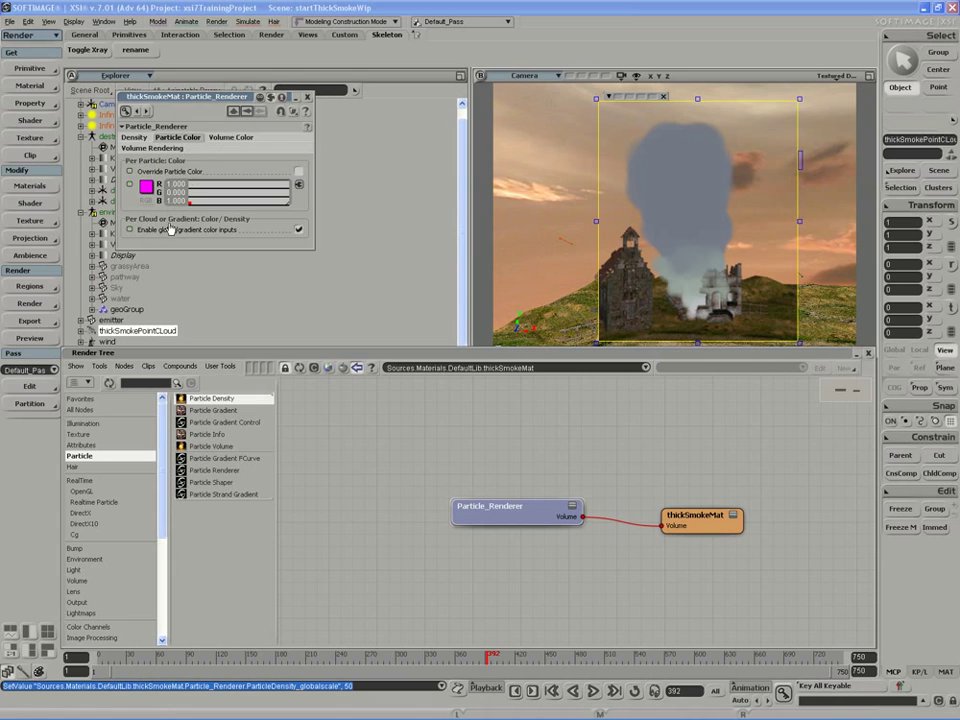
left_click(229, 139)
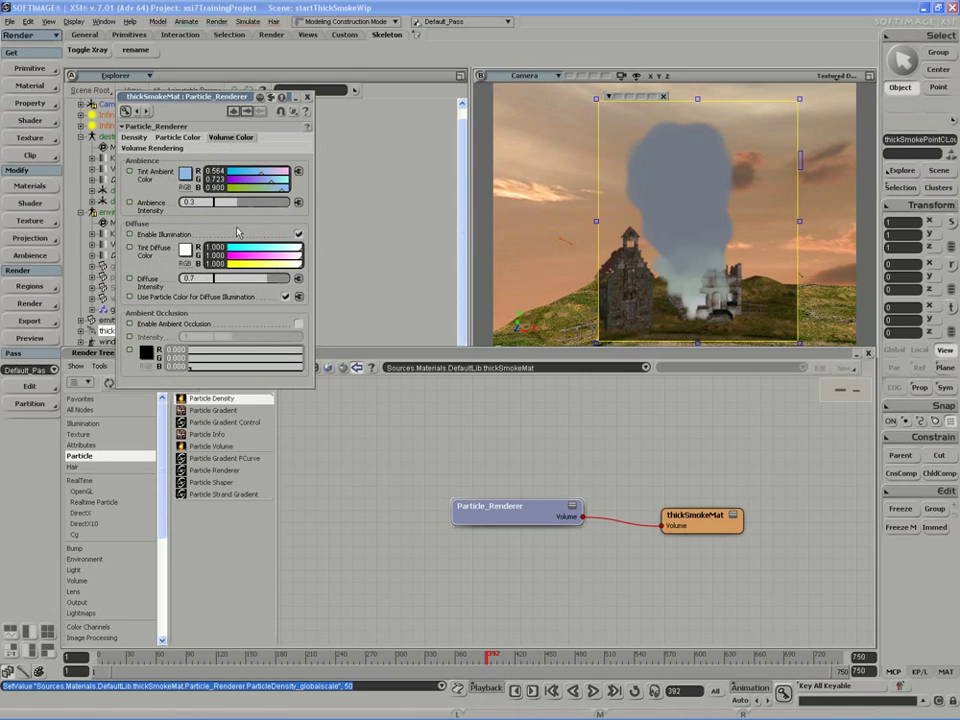
left_click(132, 137)
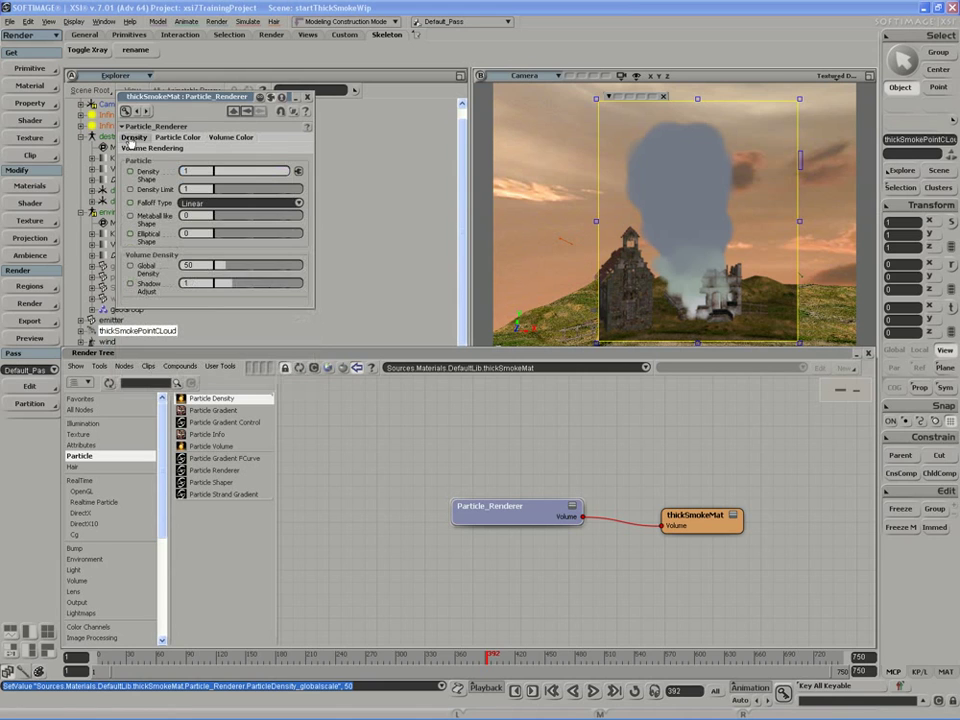
- Test the particle Density Shape at 0.544 and 0.944, and restore it to 1
left_click_drag(281, 175, 256, 176)
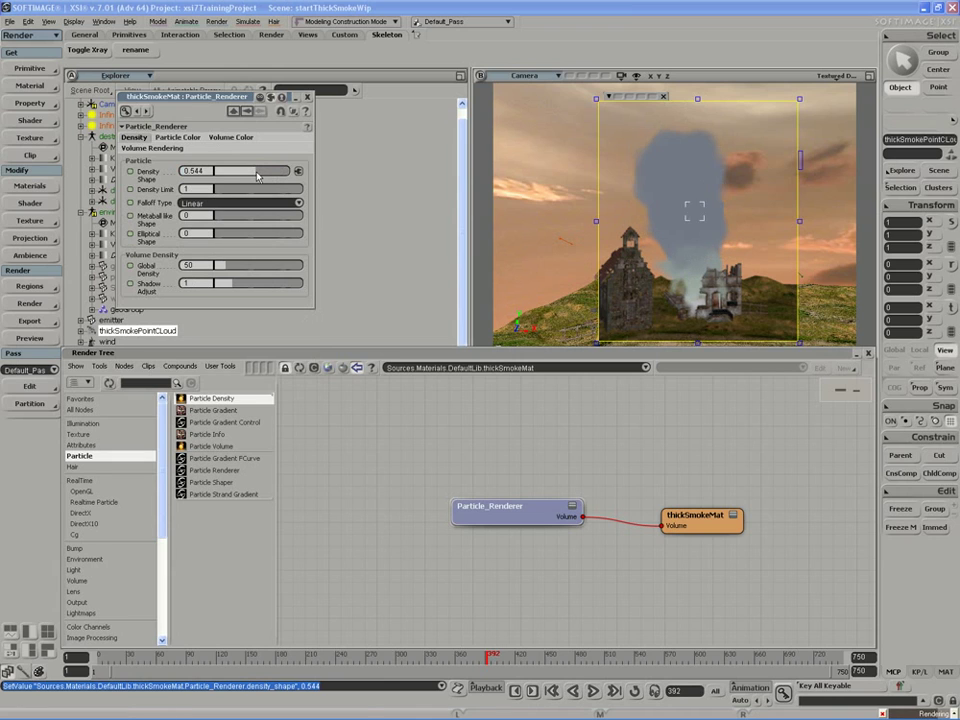
left_click_drag(257, 175, 285, 173)
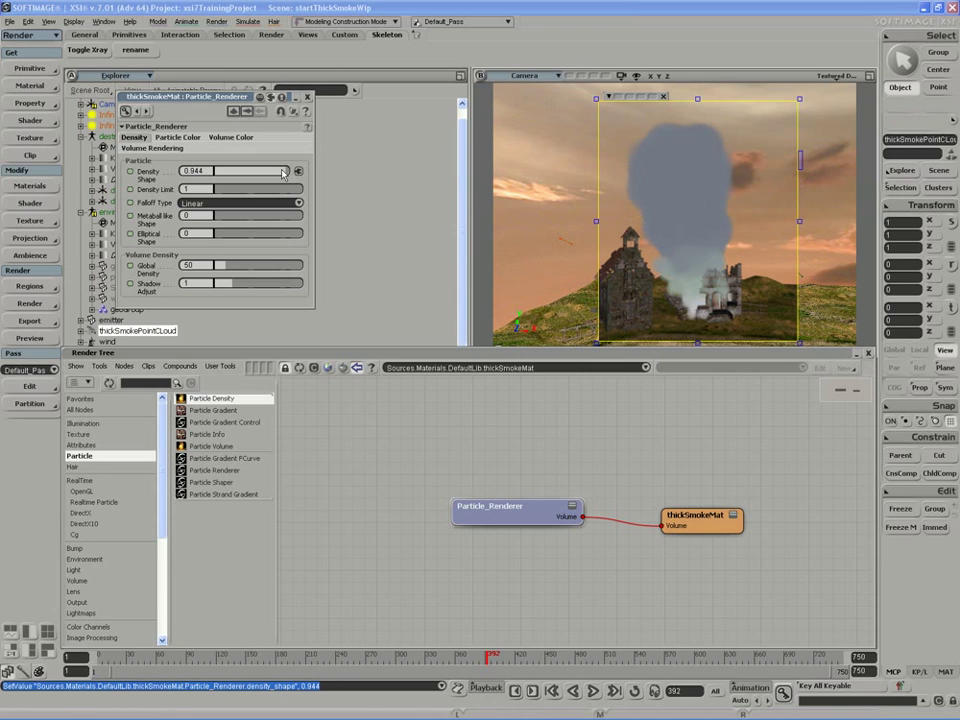
left_click_drag(283, 174, 294, 174)
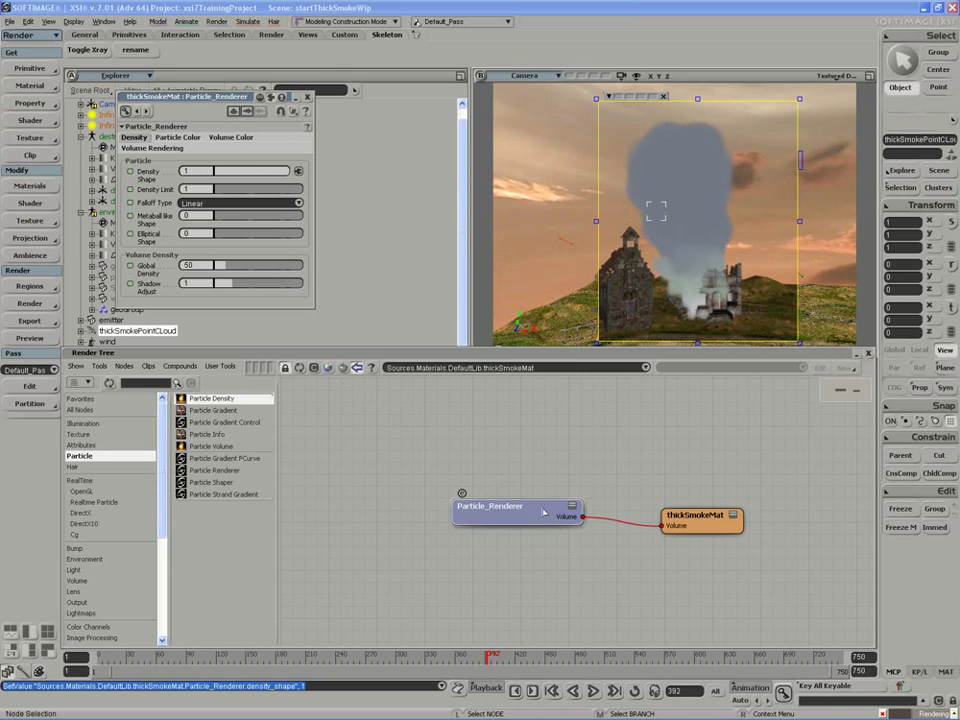
- Expand the Particle_Renderer node, move it nearer to thickSmokeMat, and show the Density Shape input in its Density group
left_click(573, 506)
left_click_drag(548, 526, 565, 513)
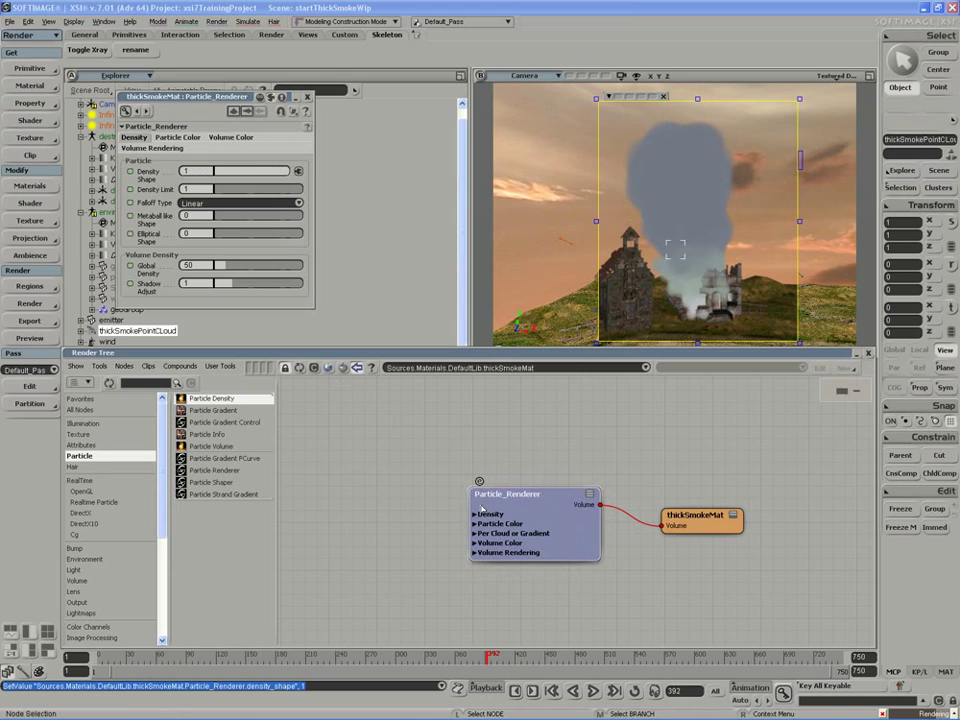
left_click(474, 514)
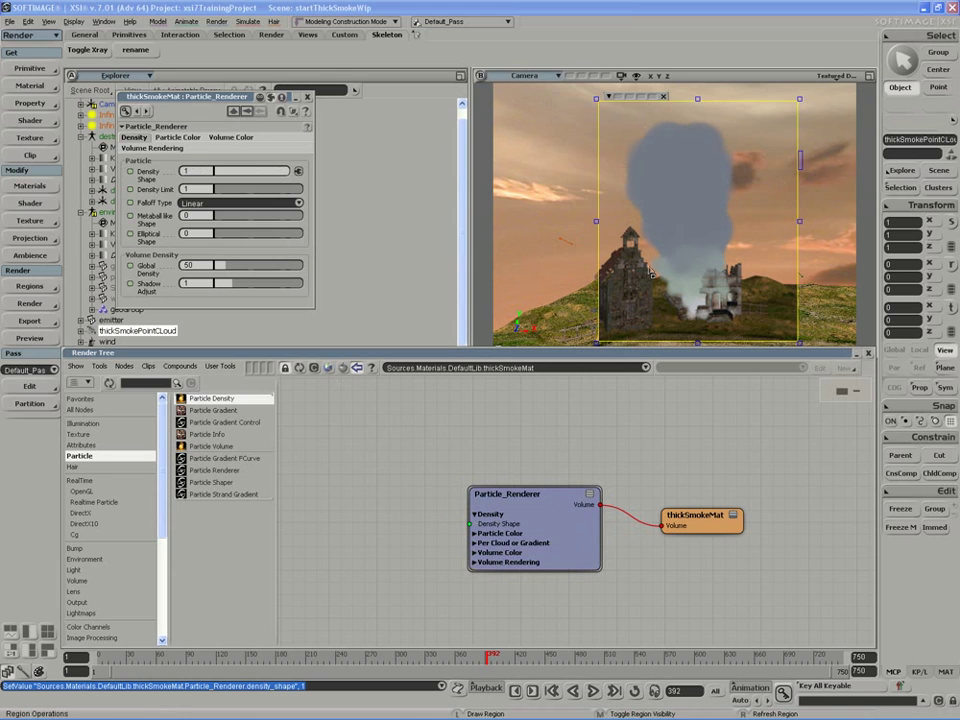